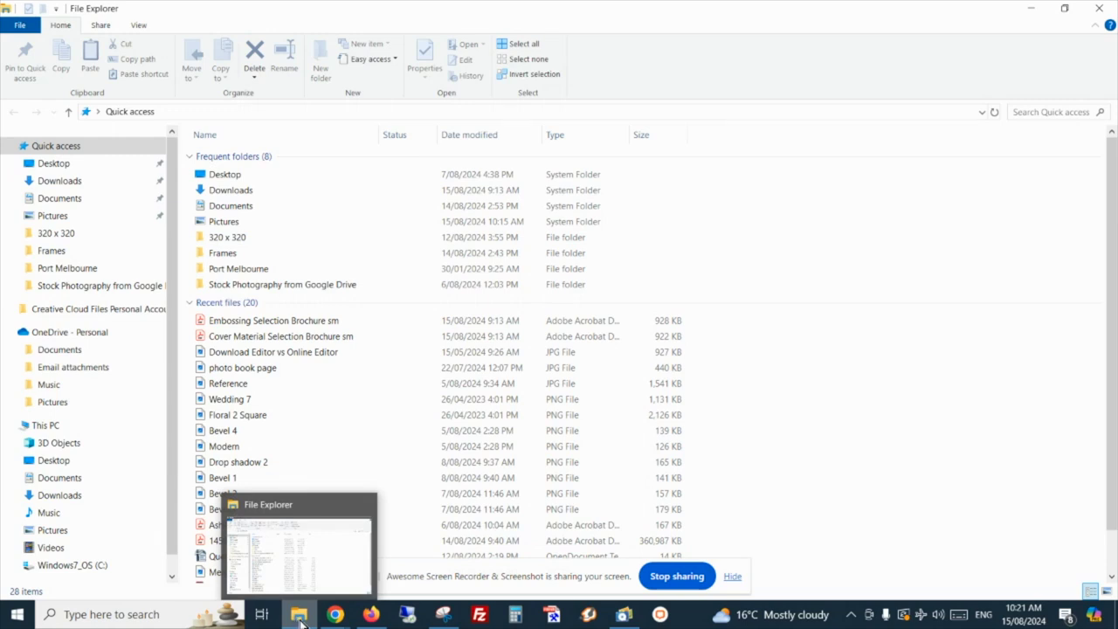
# Step: In Pictures, create a new folder named 2024
pyautogui.click(52, 220)
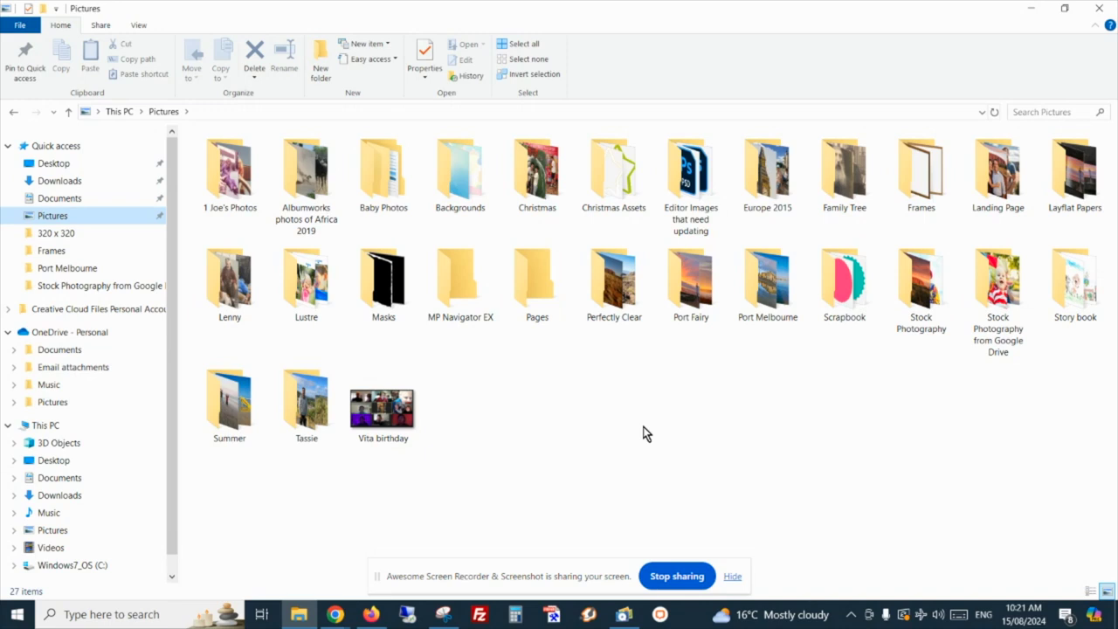
pyautogui.rightClick(553, 401)
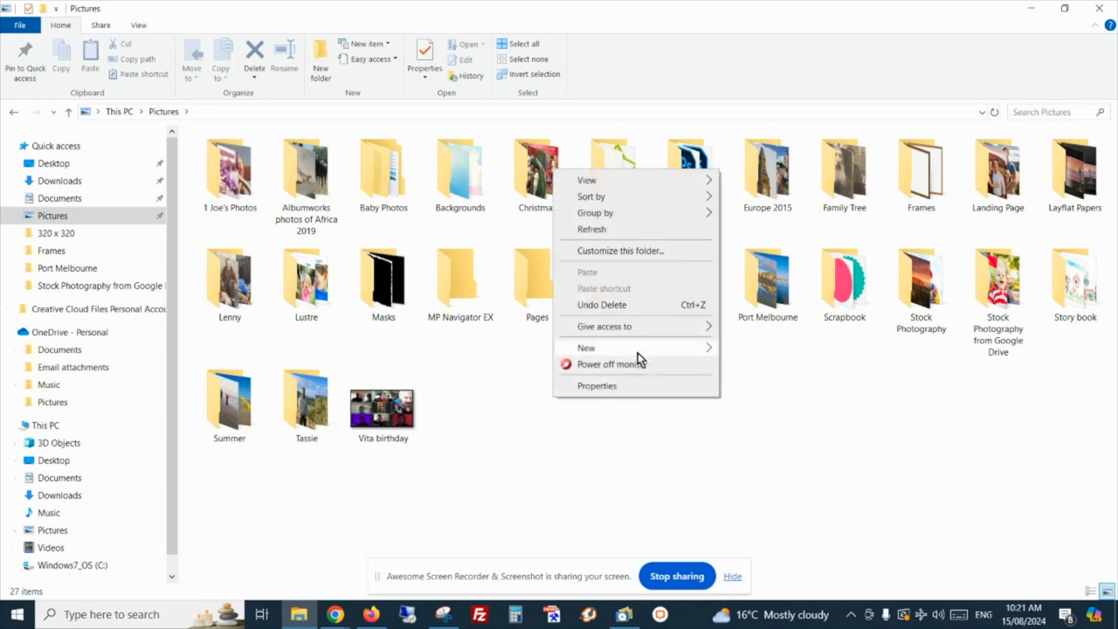
pyautogui.moveTo(633, 347)
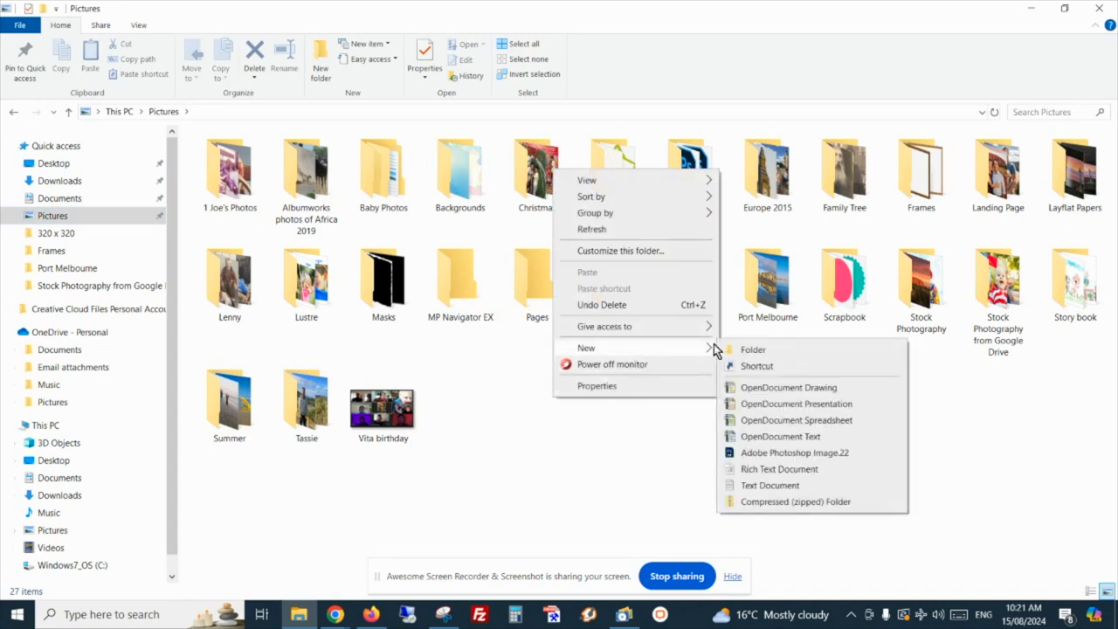
pyautogui.click(748, 351)
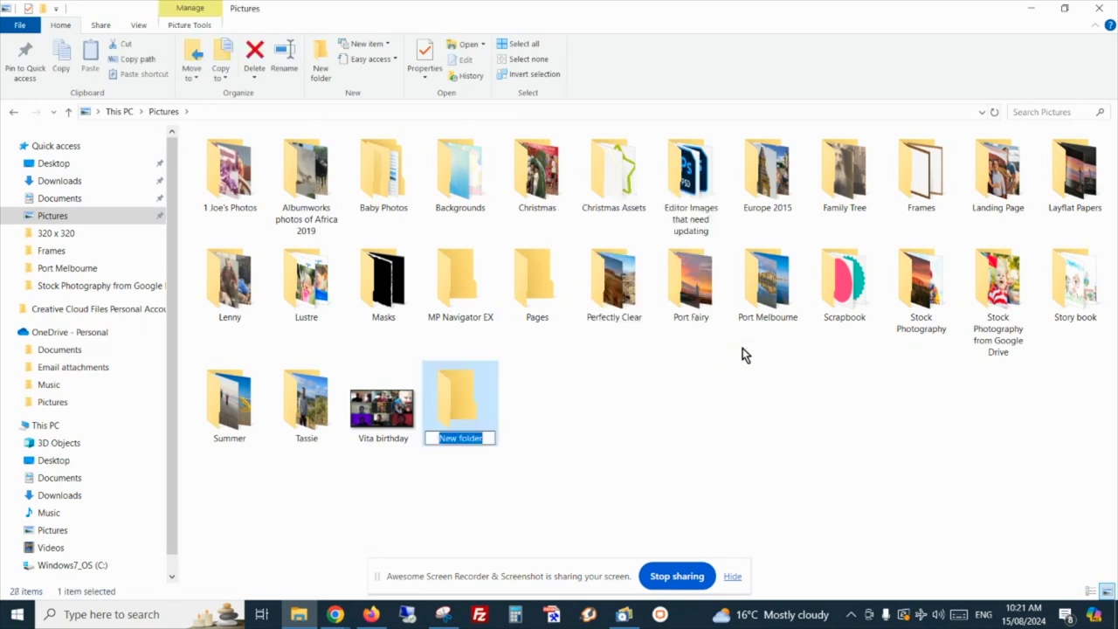
pyautogui.write('2024')
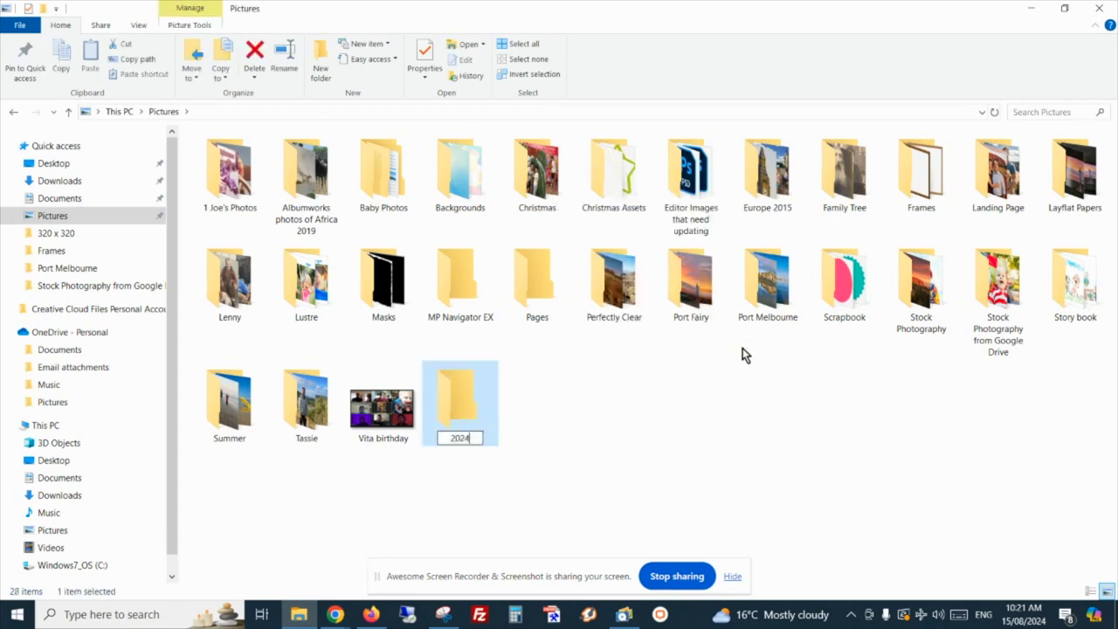
pyautogui.press('Return')
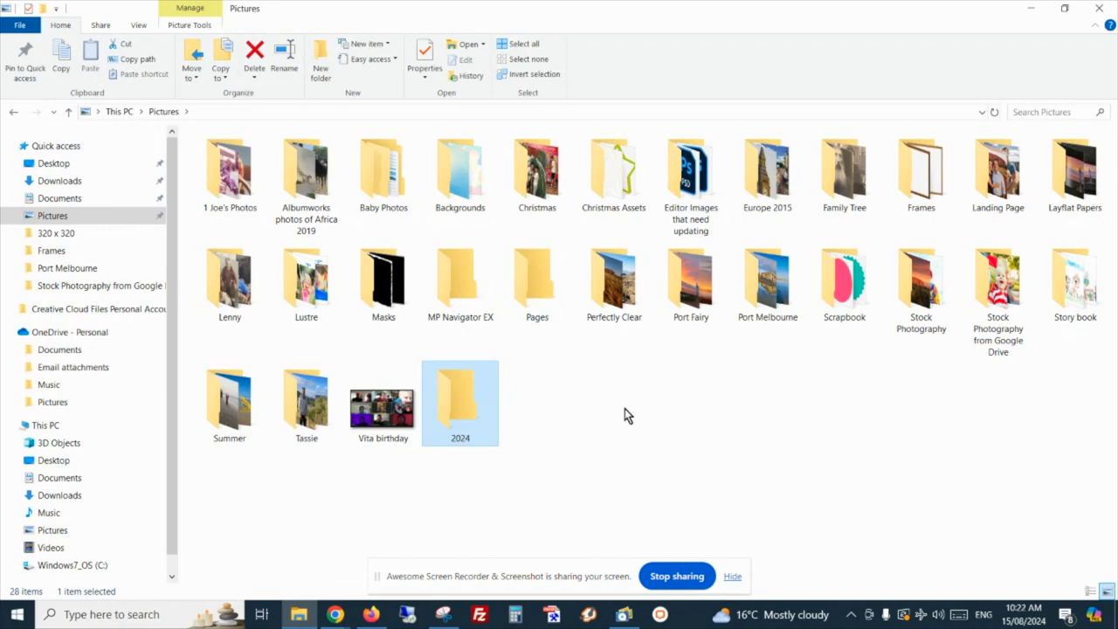
# Step: Inside 2024, add two month folders named '01 January' and '02 February'
pyautogui.doubleClick(458, 407)
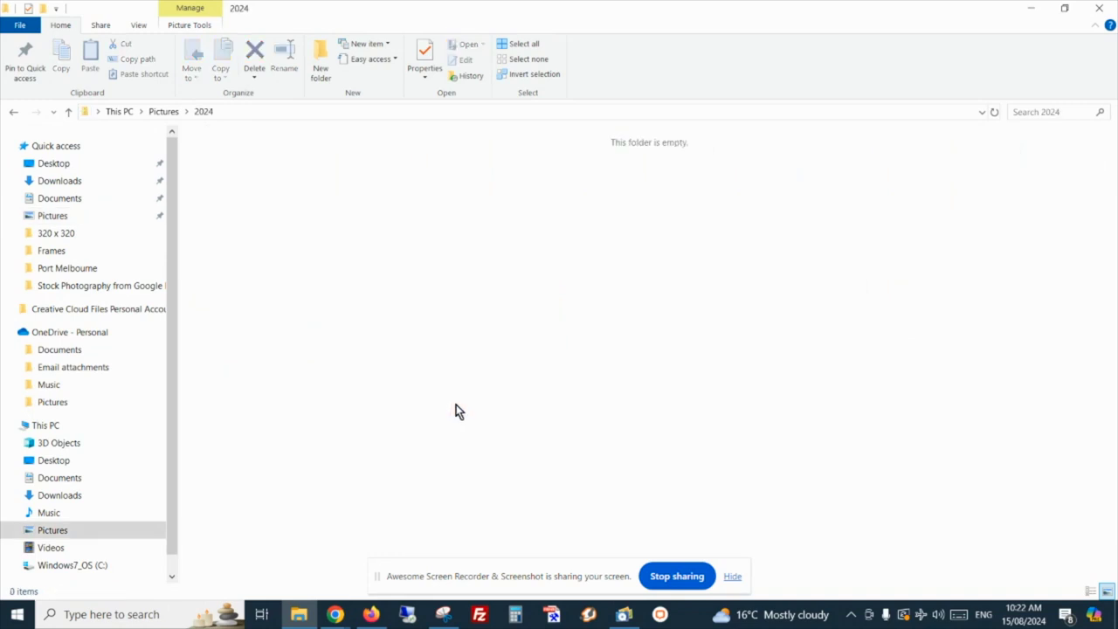
pyautogui.rightClick(475, 311)
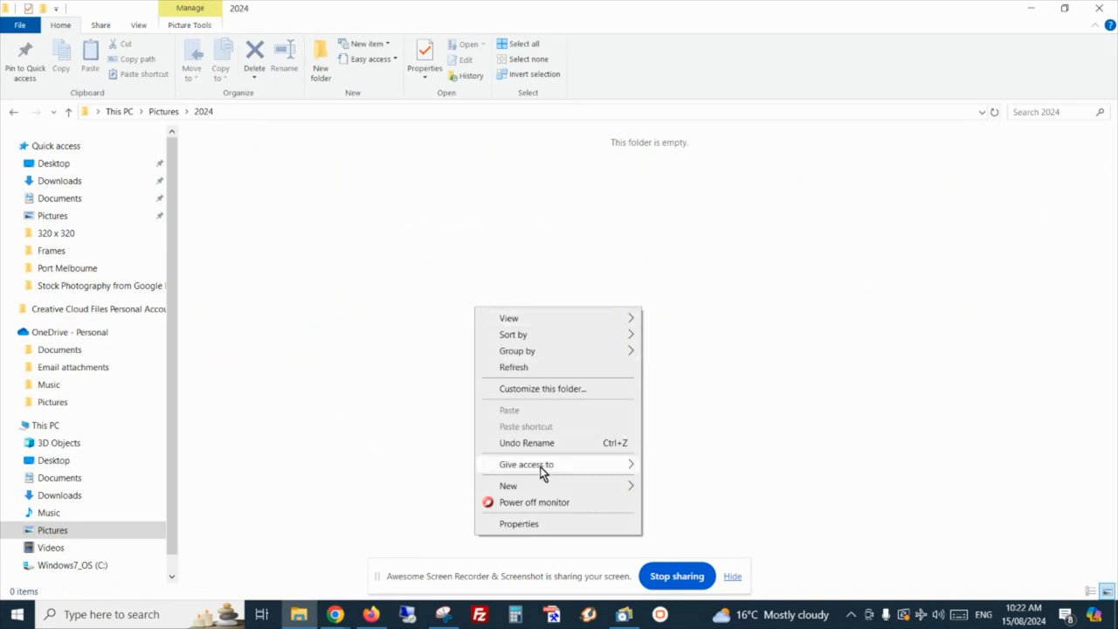
pyautogui.moveTo(509, 486)
pyautogui.click(725, 336)
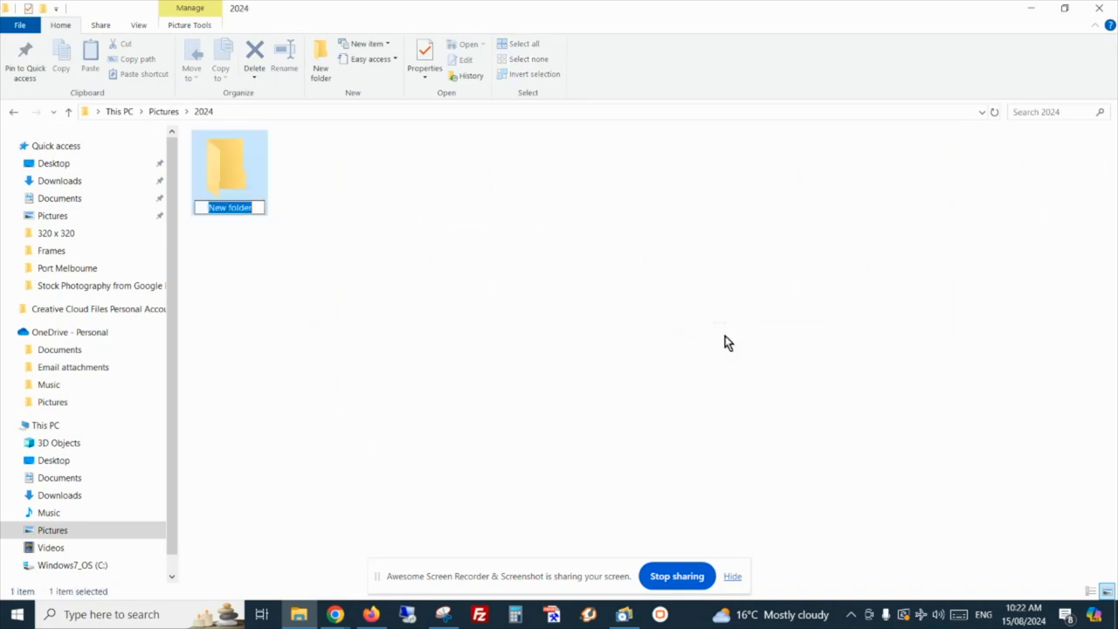
pyautogui.write('01 ')
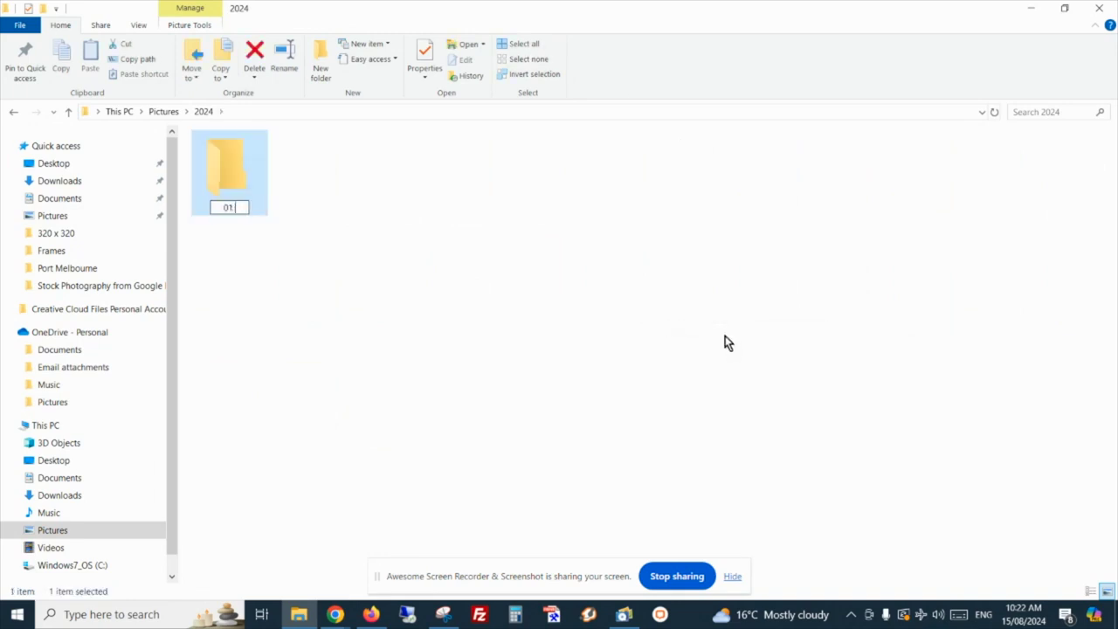
pyautogui.write('January')
pyautogui.press('Return')
pyautogui.rightClick(445, 273)
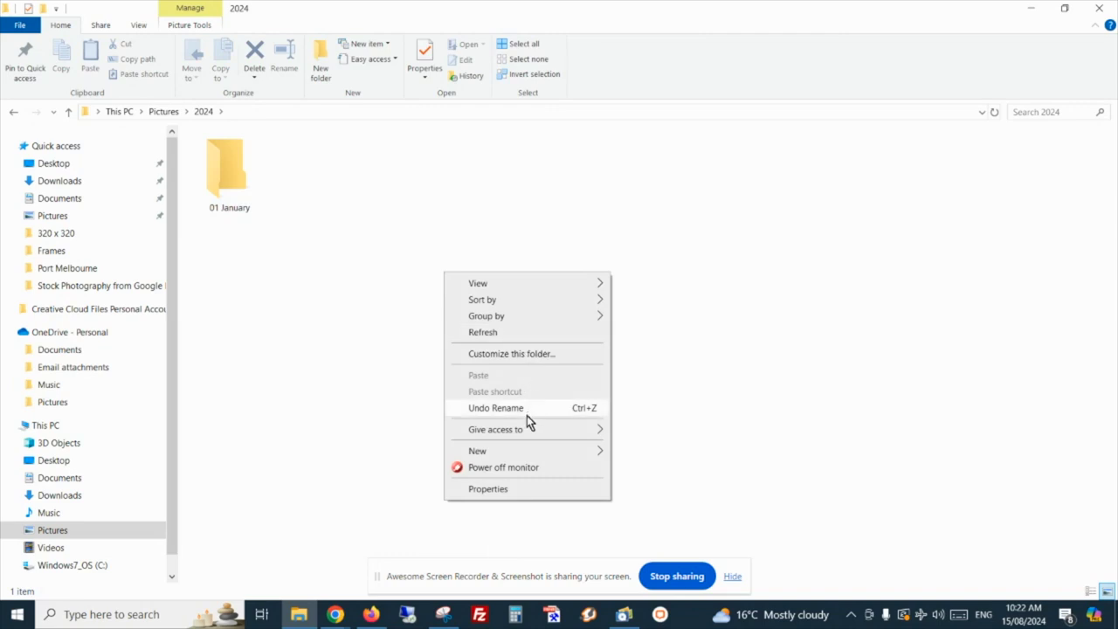
pyautogui.click(668, 451)
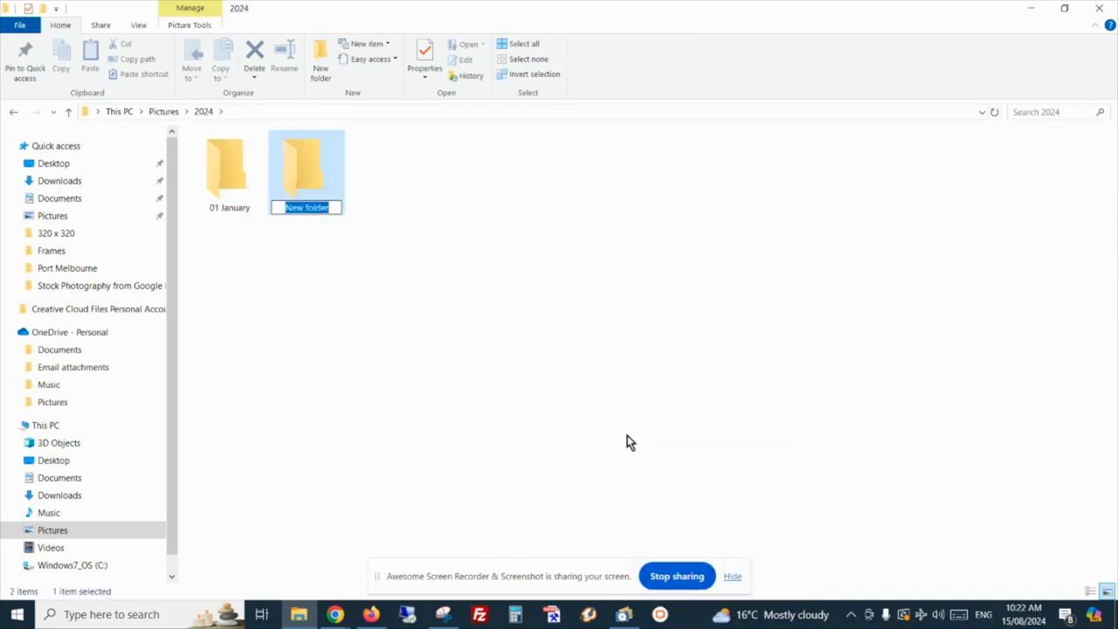
pyautogui.write('02 F')
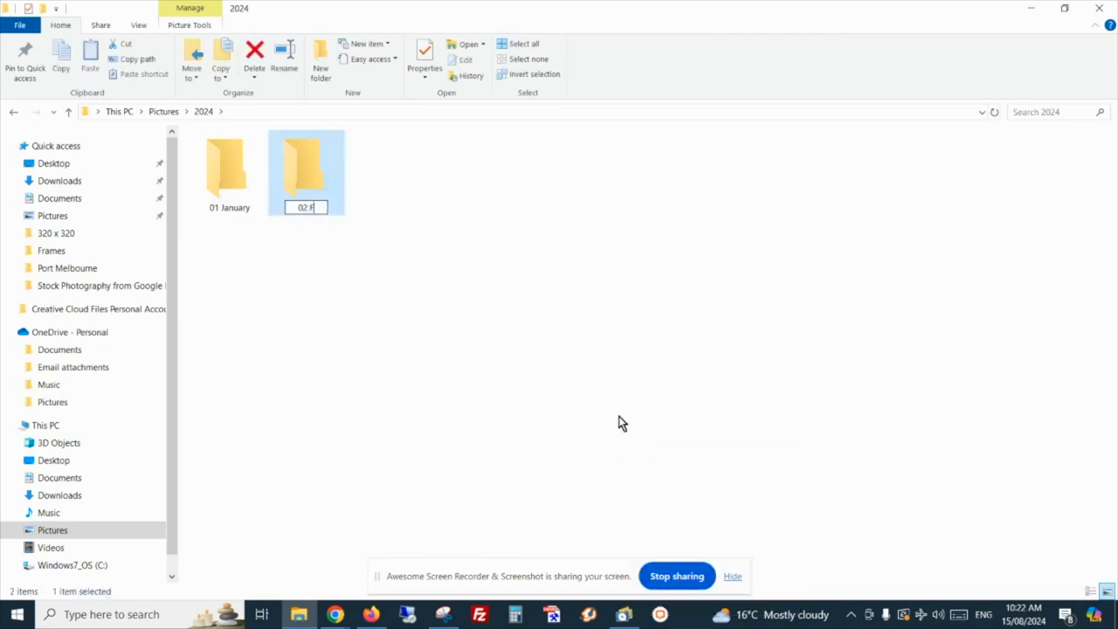
pyautogui.write('ebruary')
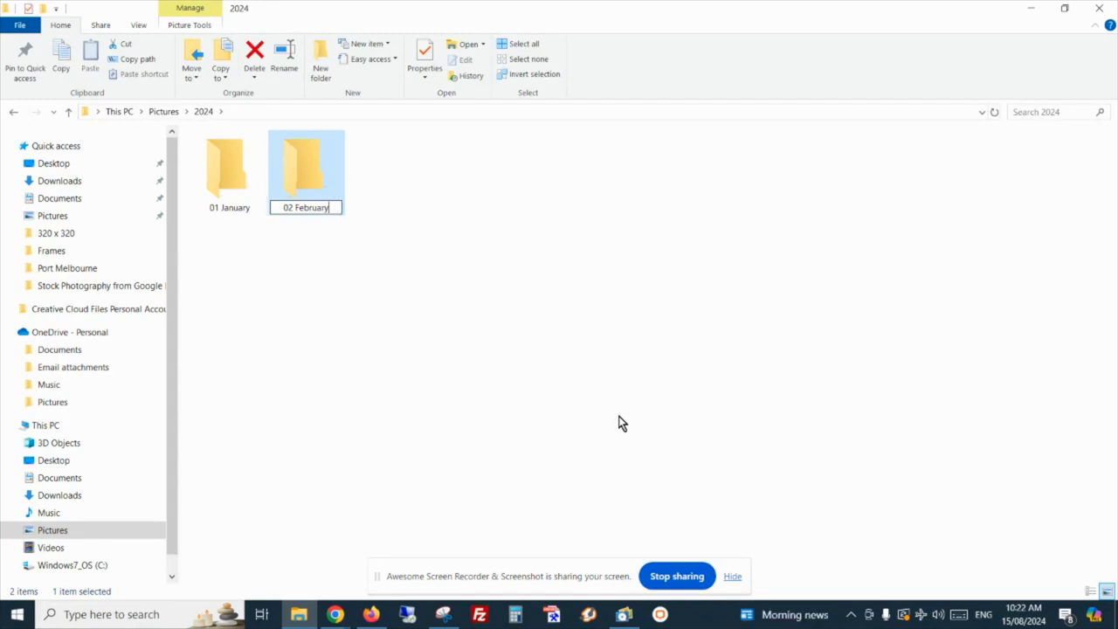
pyautogui.press('Return')
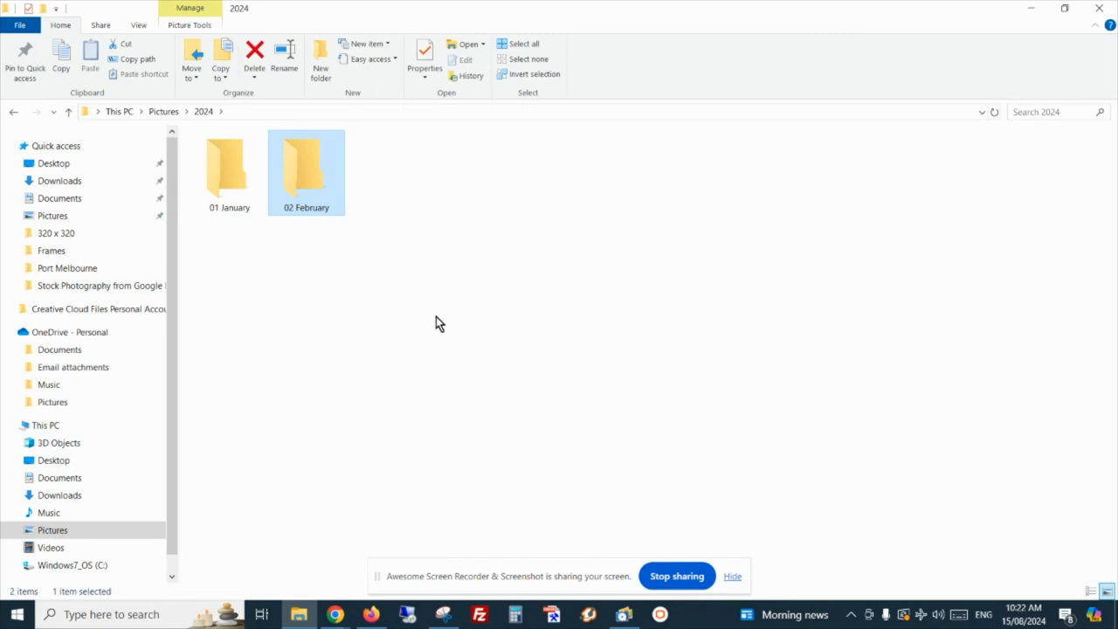
# Step: Inside 01 January, create a folder named '01 Jan - New Year's BBQ'
pyautogui.doubleClick(224, 175)
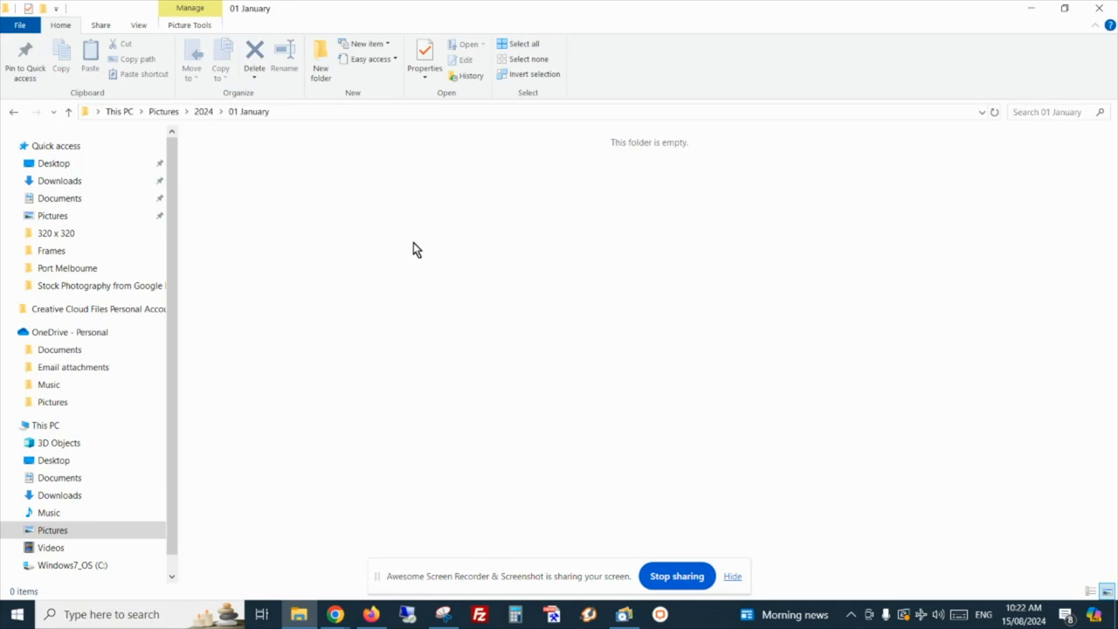
pyautogui.rightClick(428, 288)
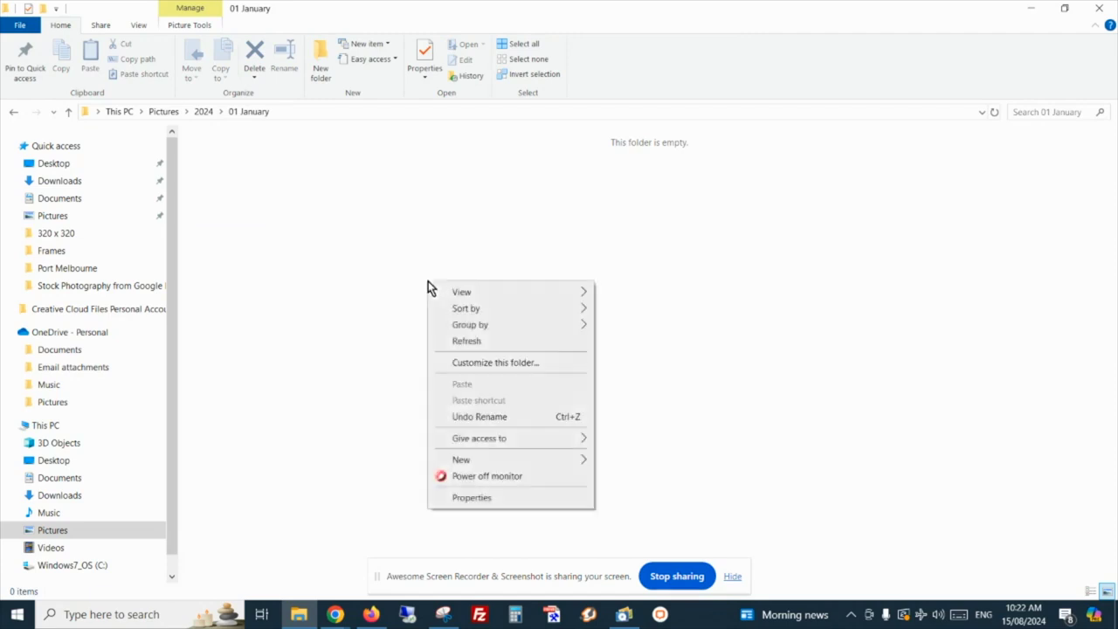
pyautogui.click(641, 463)
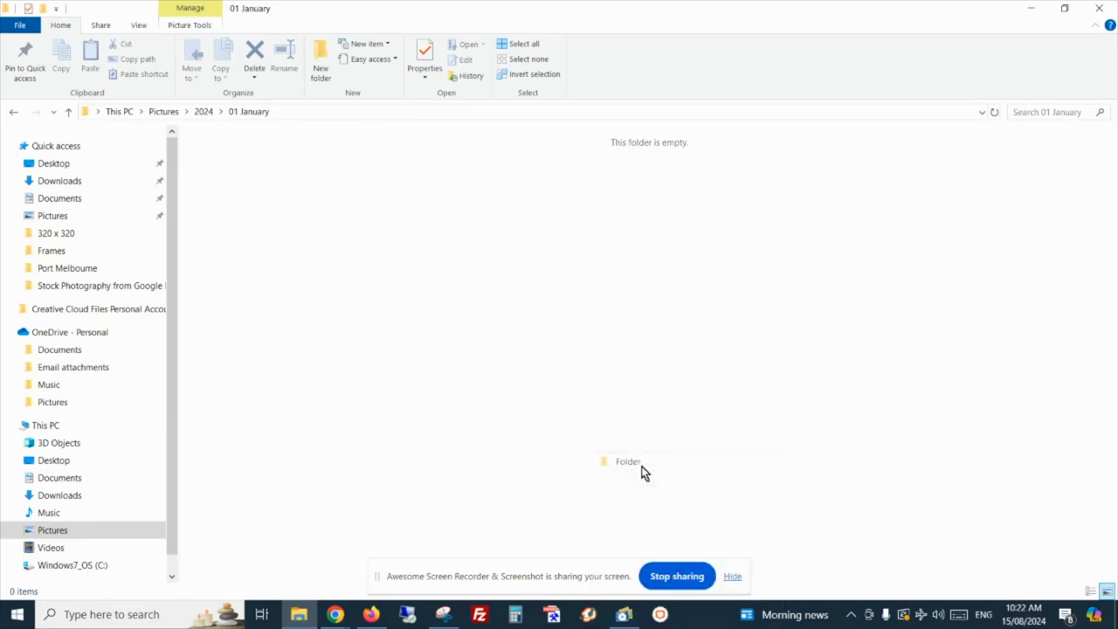
pyautogui.write('0')
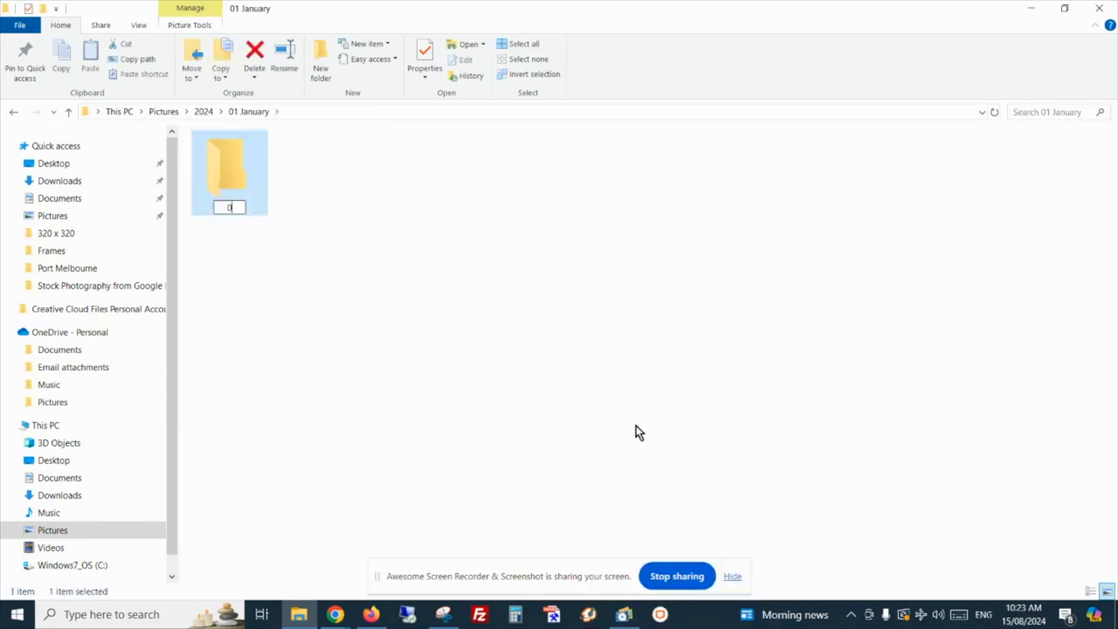
pyautogui.write('1 Jan -')
pyautogui.write(' N')
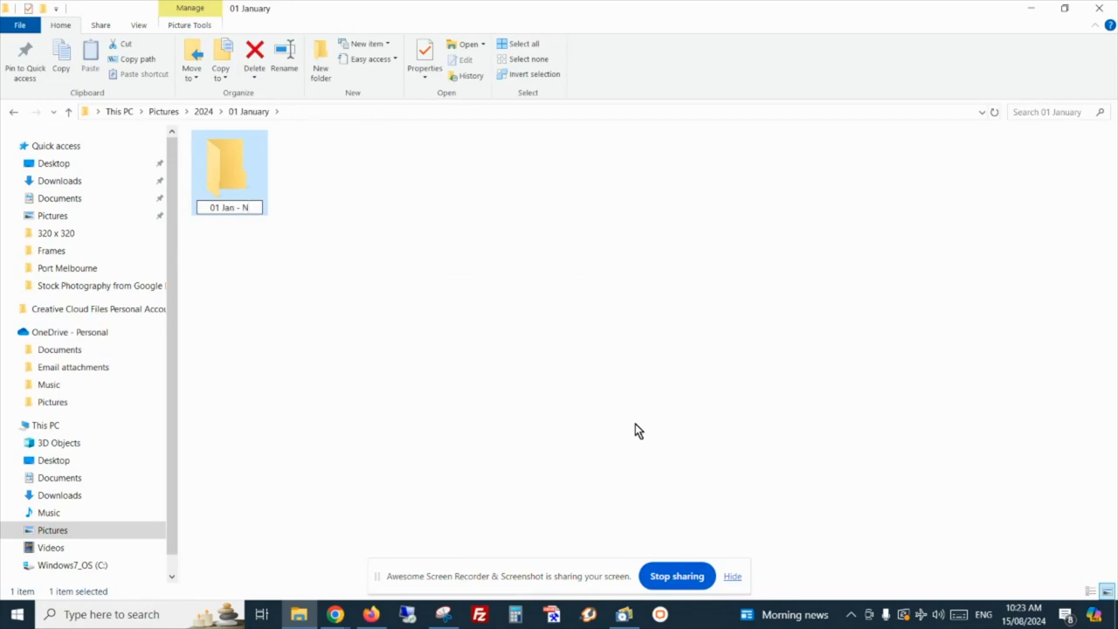
pyautogui.write("ew Year's ")
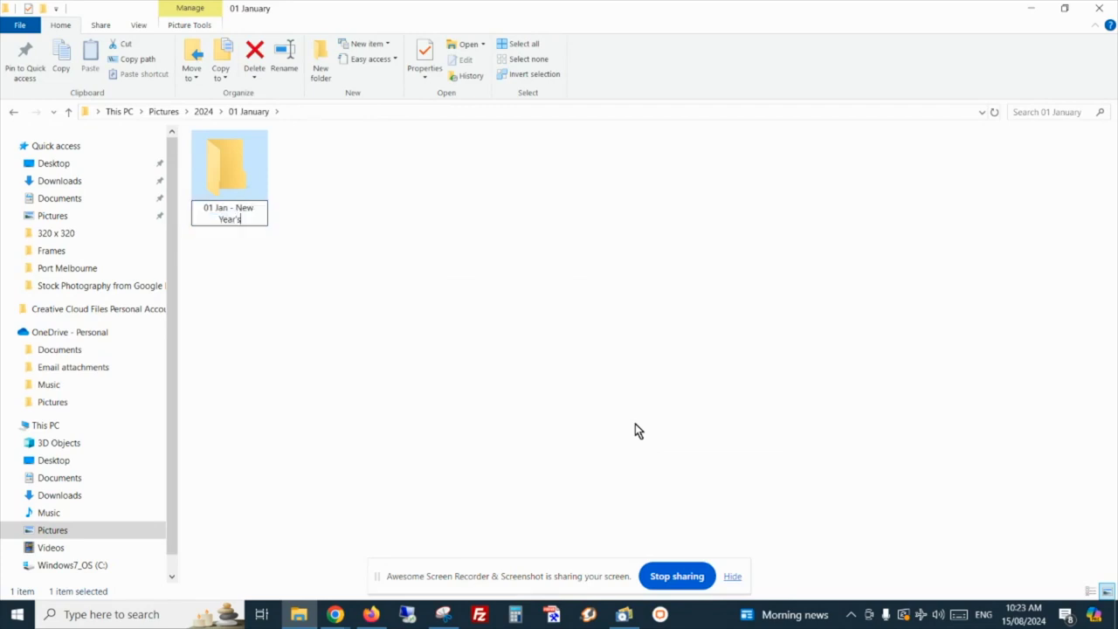
pyautogui.write('BBQ')
pyautogui.press('Return')
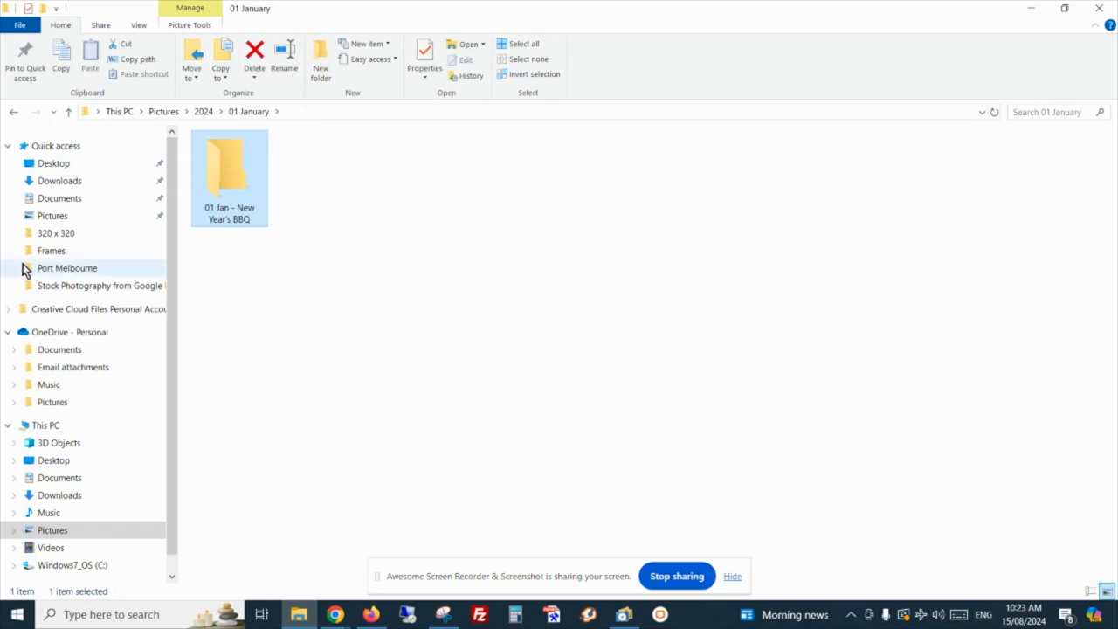
pyautogui.rightClick(397, 252)
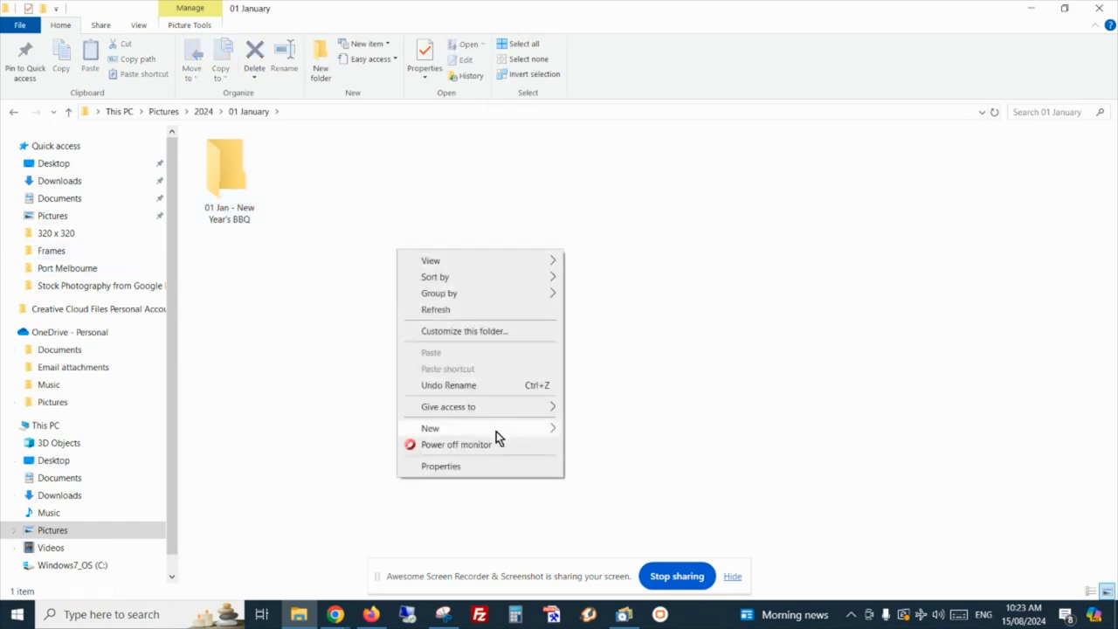
pyautogui.moveTo(478, 428)
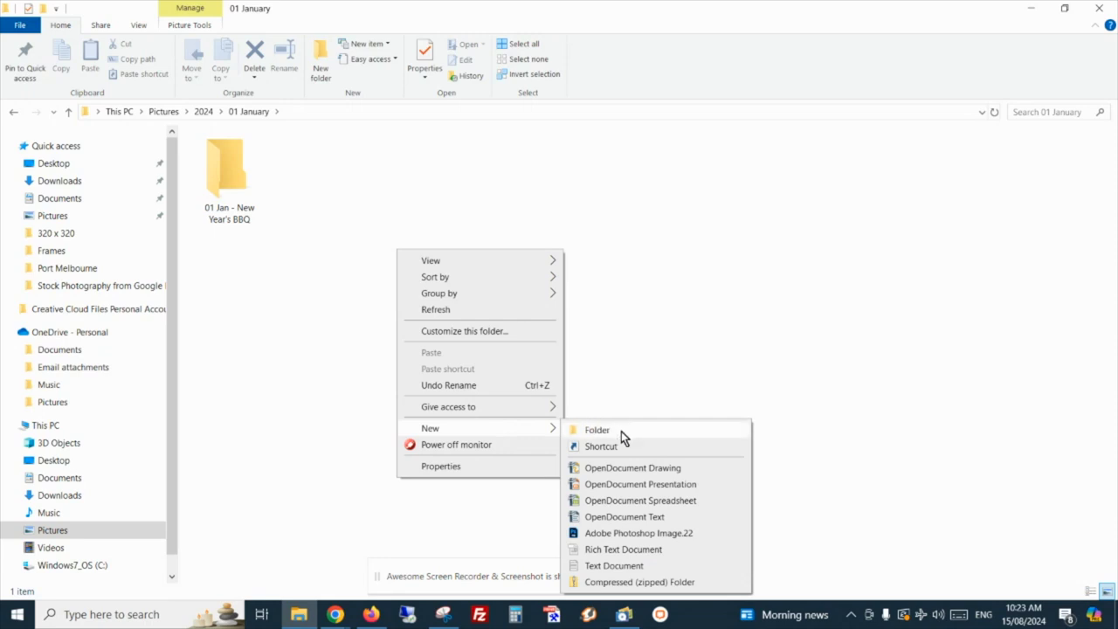
# Step: Name the new folder beside the BBQ folder 'Tasmania', then return to Pictures
pyautogui.click(621, 430)
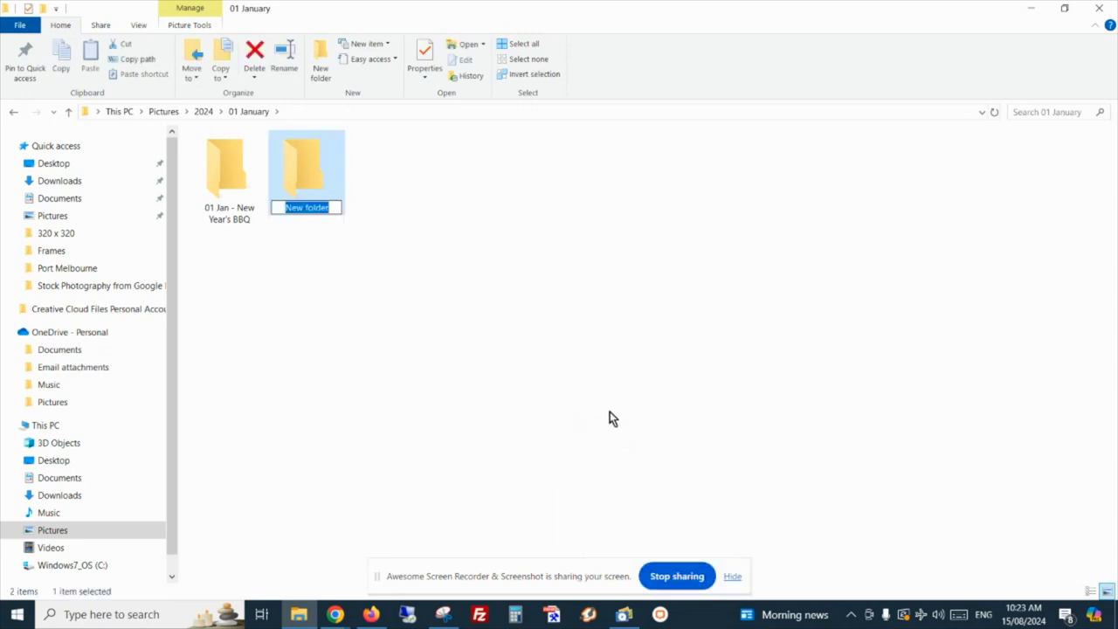
pyautogui.write('Tasmania')
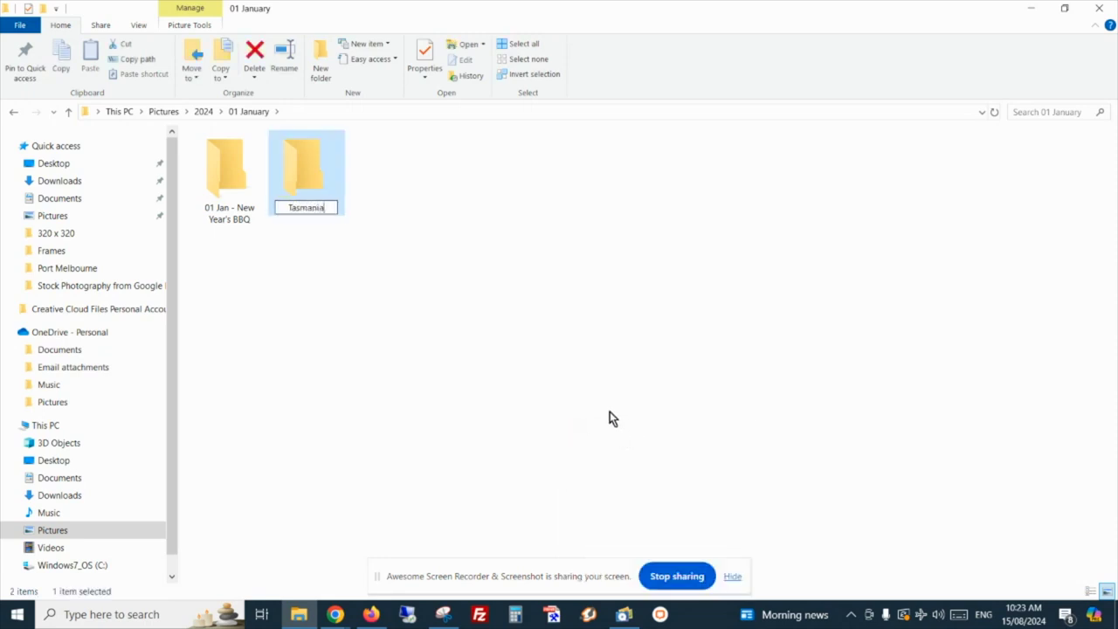
pyautogui.press('Return')
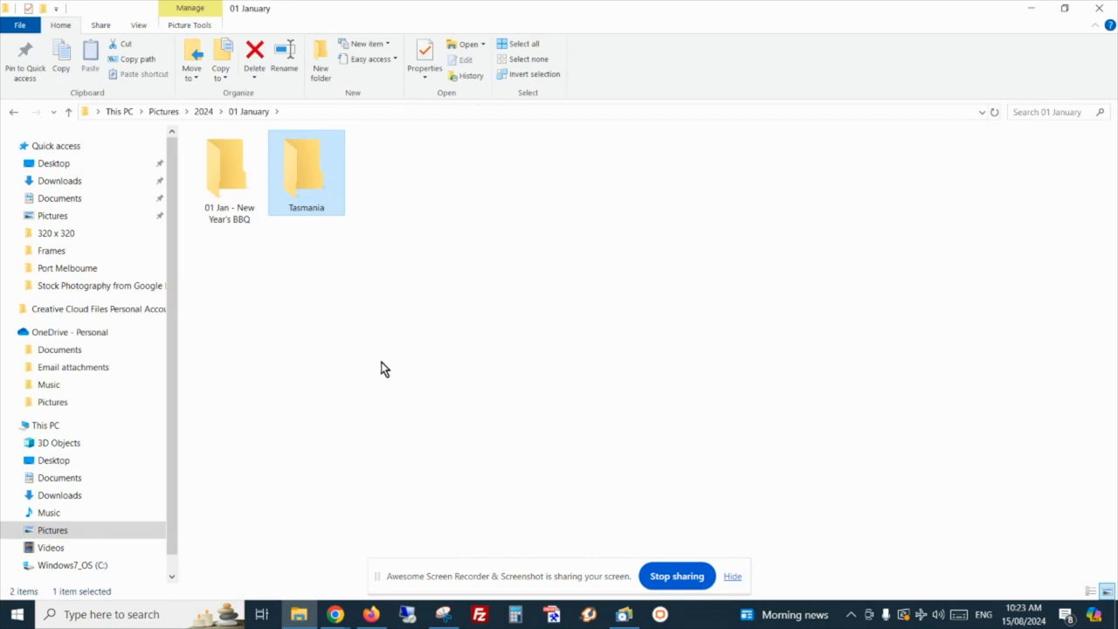
pyautogui.click(61, 219)
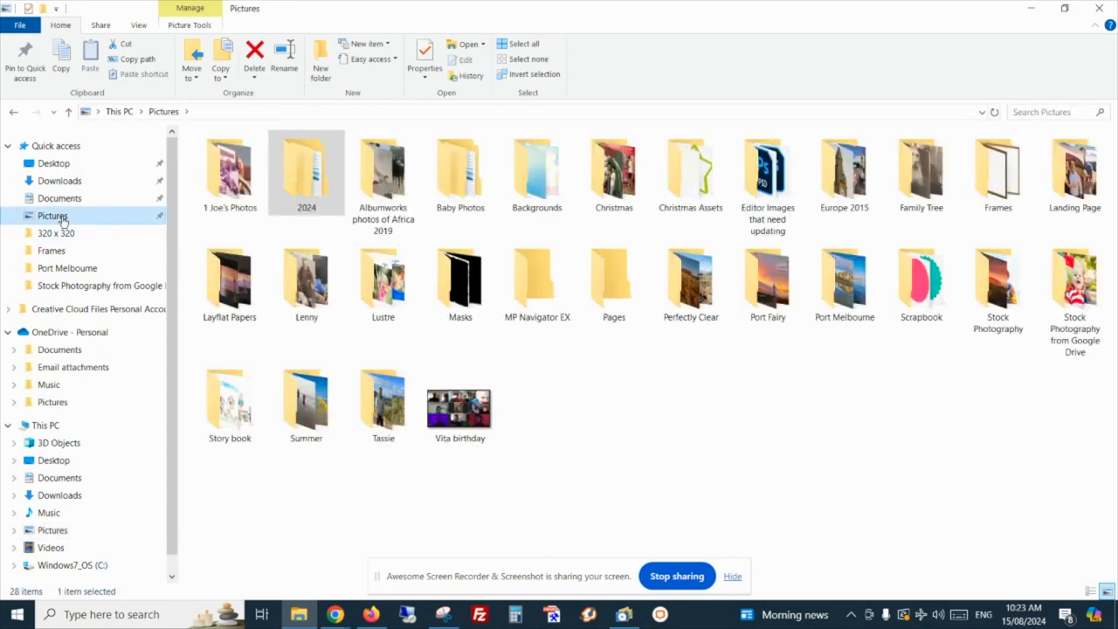
# Step: Open Tassie and expand Pictures > 2024 > 01 January in the folder tree to reveal Tasmania
pyautogui.click(383, 401)
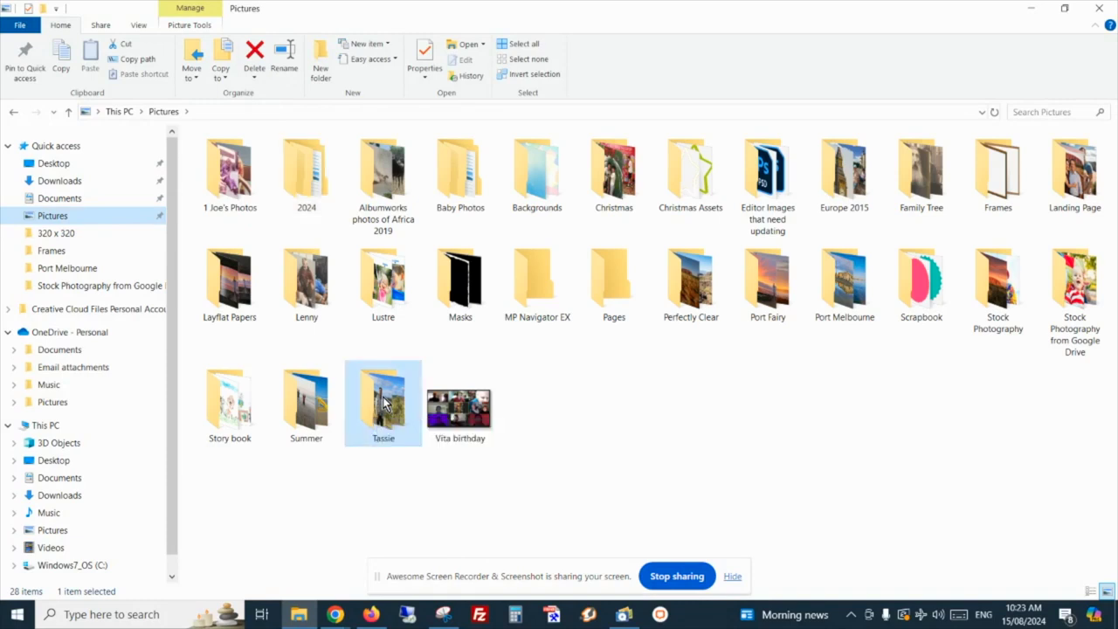
pyautogui.doubleClick(383, 402)
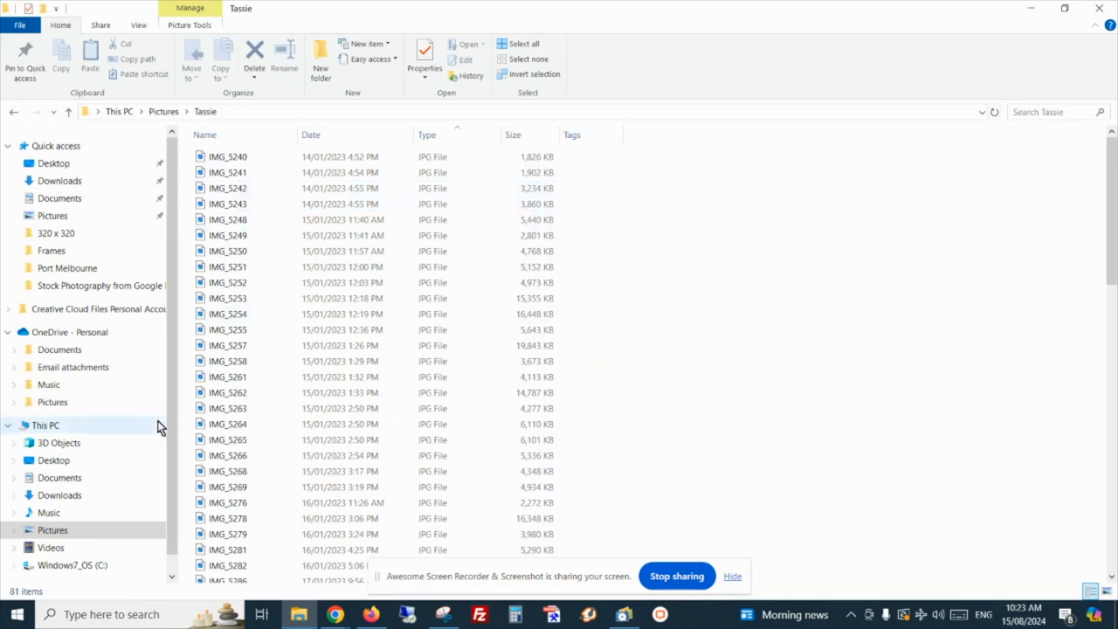
pyautogui.moveTo(52, 530)
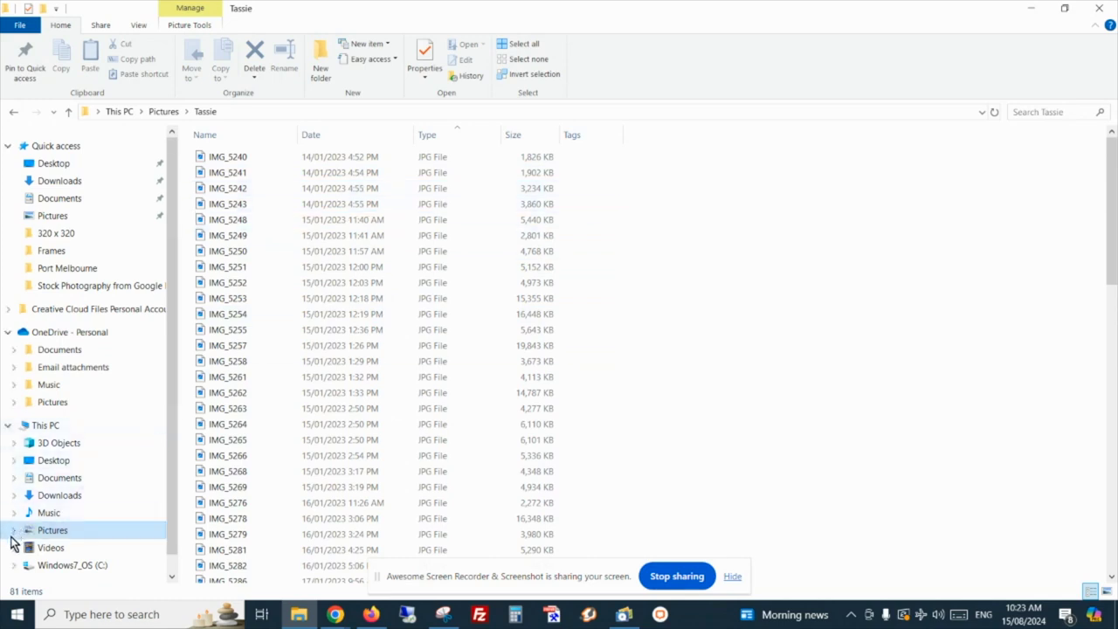
pyautogui.click(13, 531)
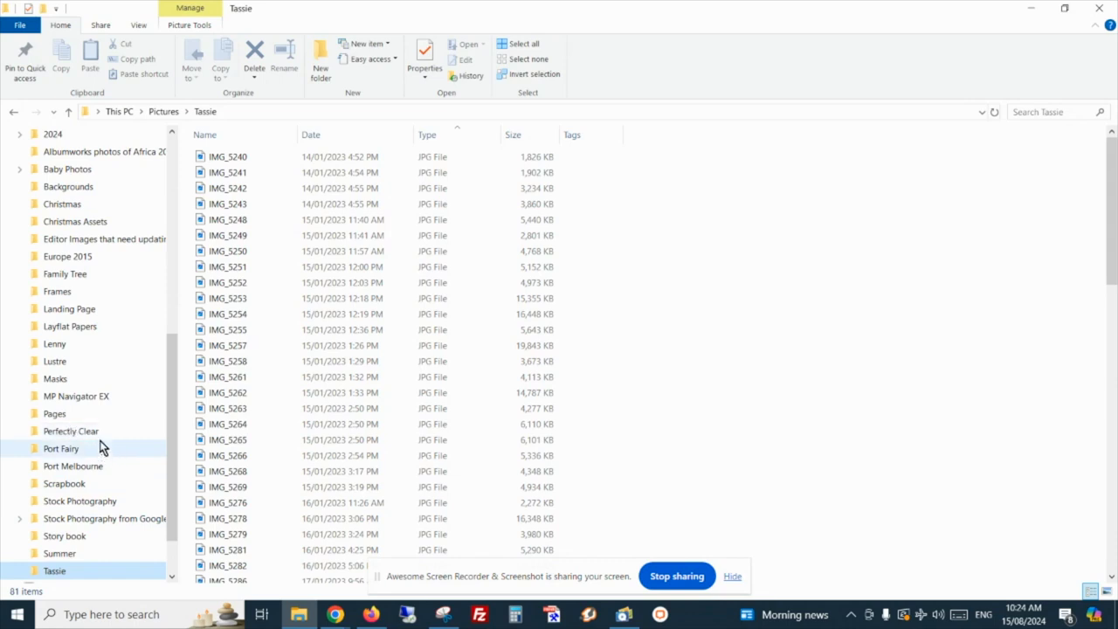
pyautogui.scroll(2, 100, 447)
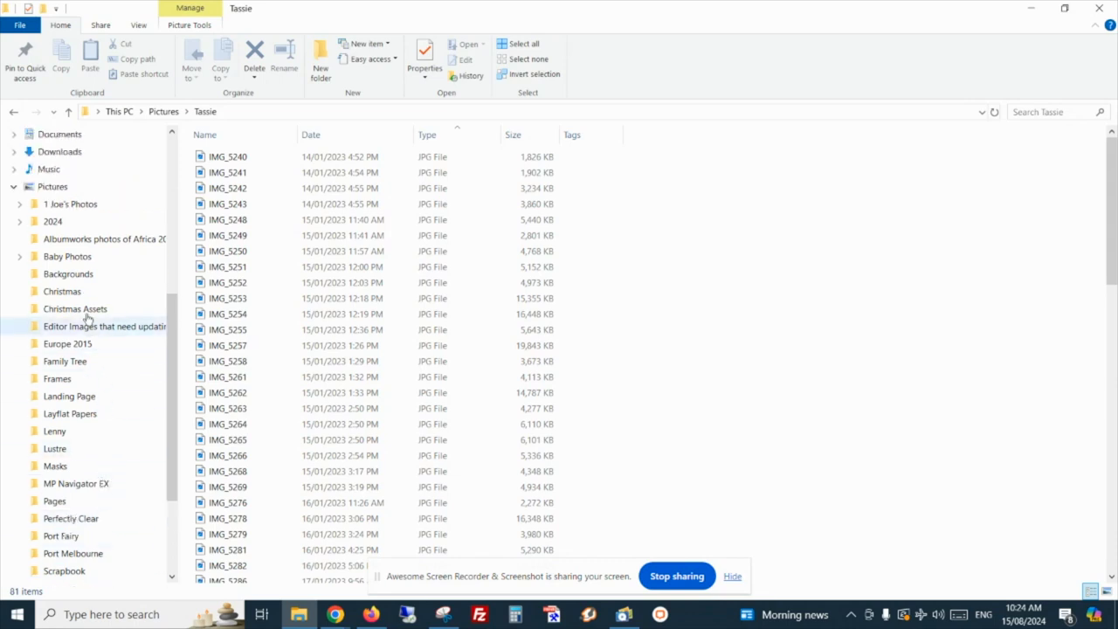
pyautogui.click(20, 224)
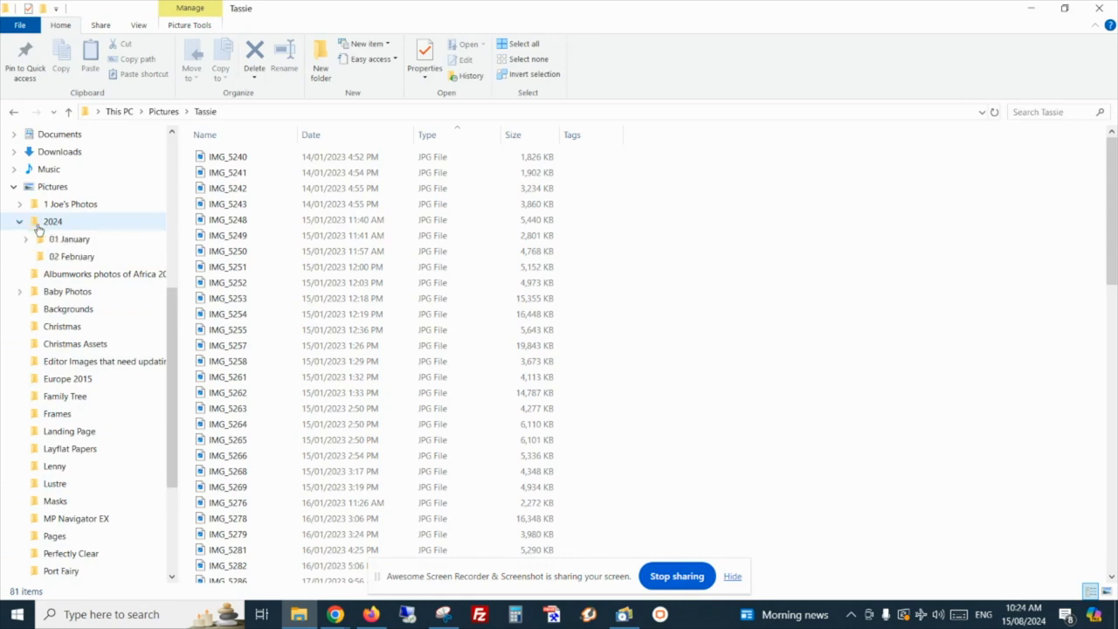
pyautogui.click(26, 241)
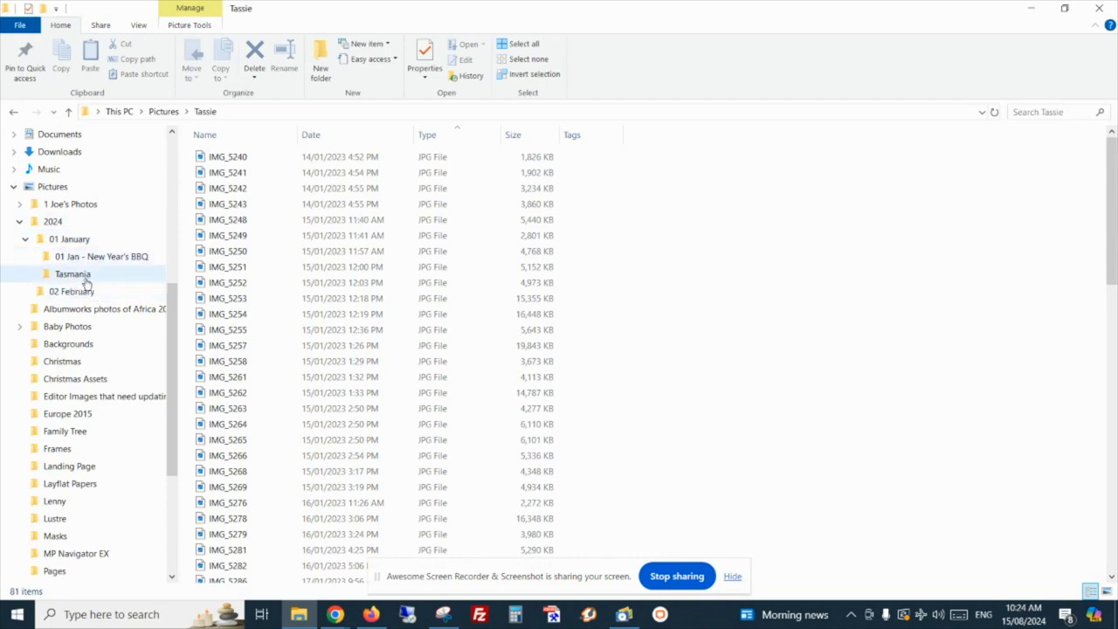
# Step: Create a folder named 'Day 1' under Tasmania
pyautogui.rightClick(84, 283)
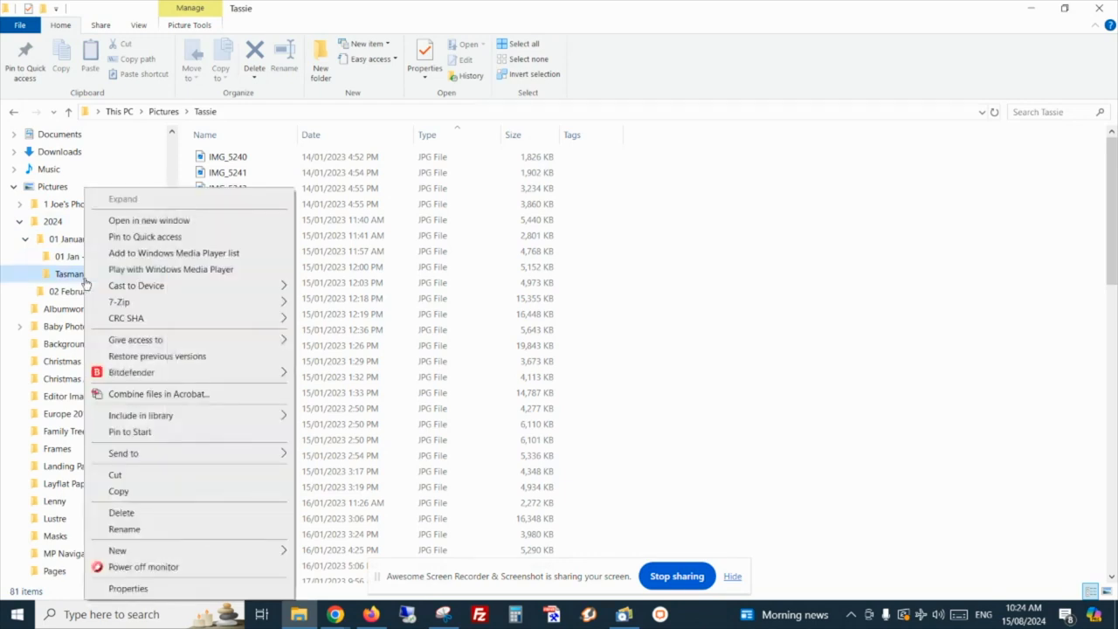
pyautogui.moveTo(188, 550)
pyautogui.click(362, 554)
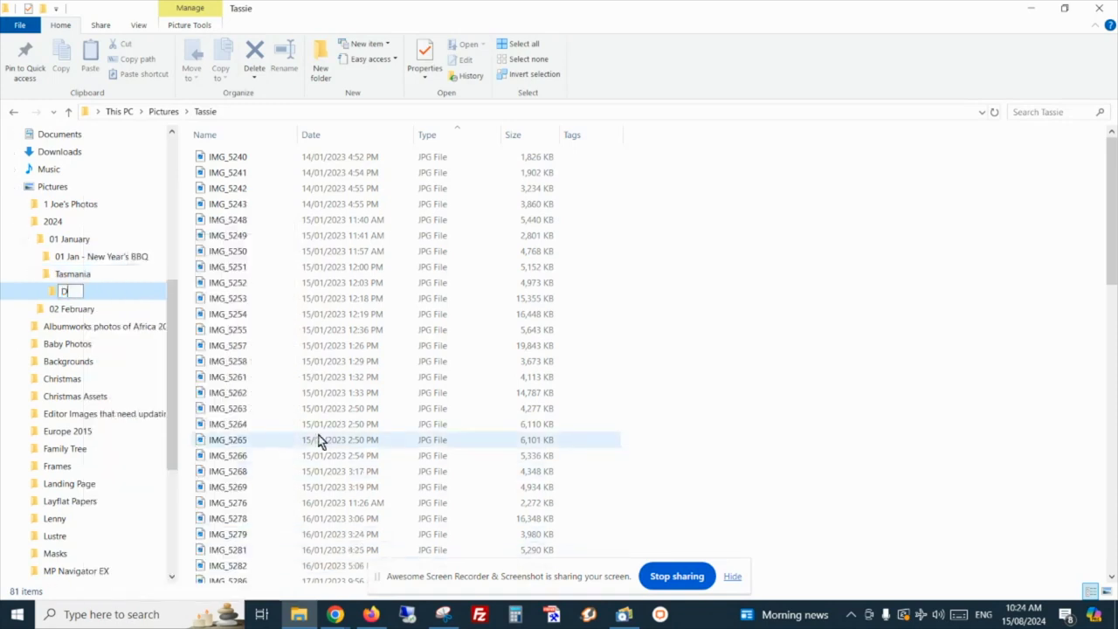
pyautogui.write('Day 1')
pyautogui.press('Escape')
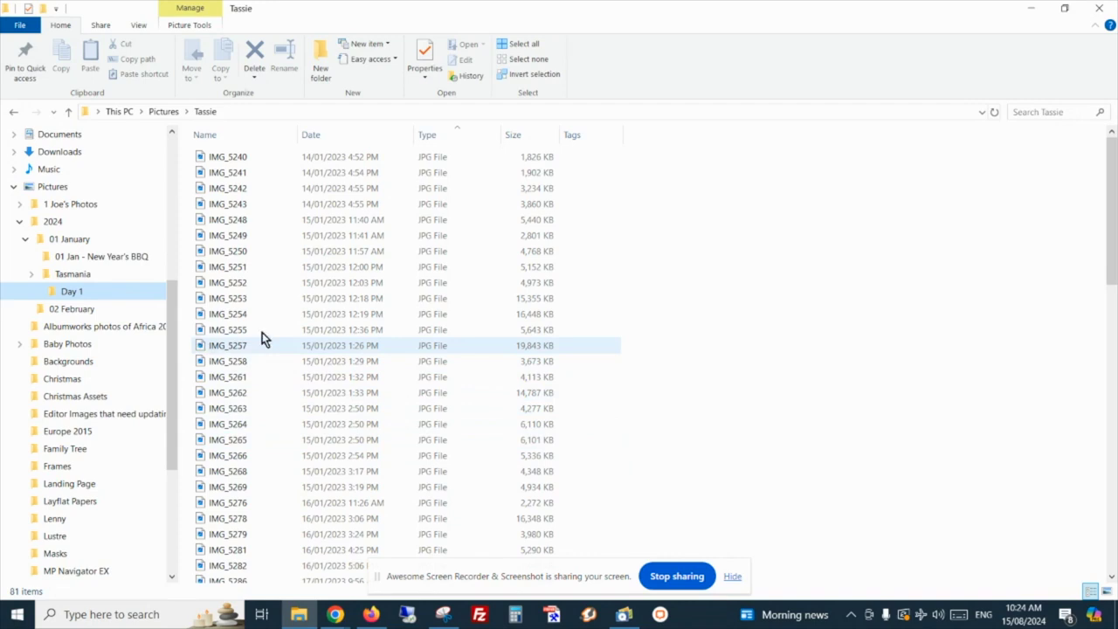
# Step: Move photos IMG_5240 through IMG_5243 from Tassie into Day 1
pyautogui.click(241, 160)
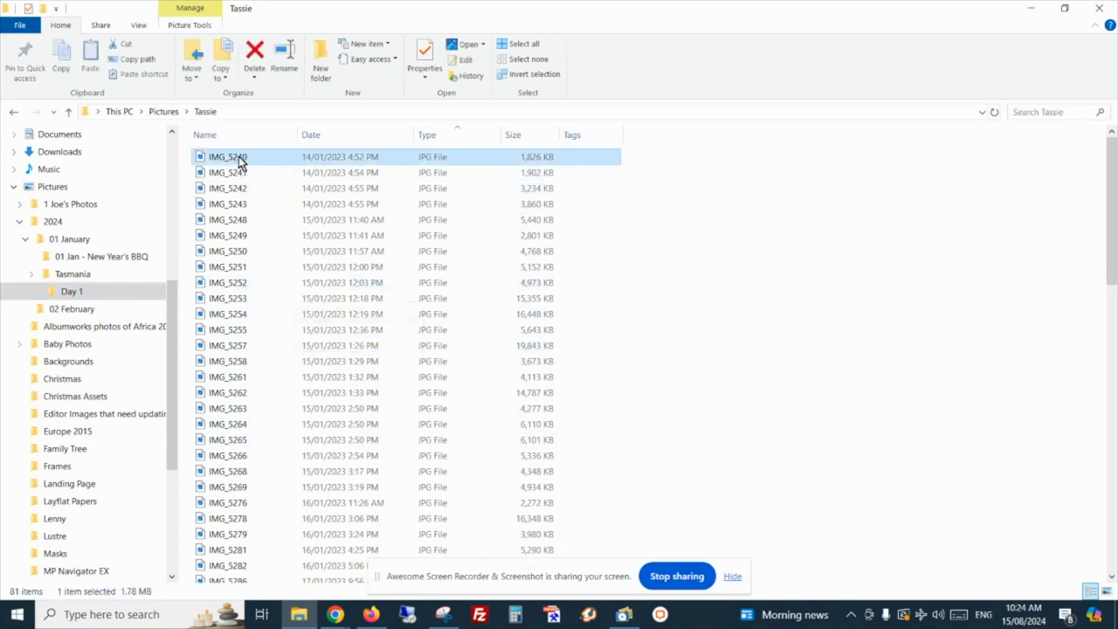
pyautogui.keyDown('shift'); pyautogui.click(236, 203); pyautogui.keyUp('shift')
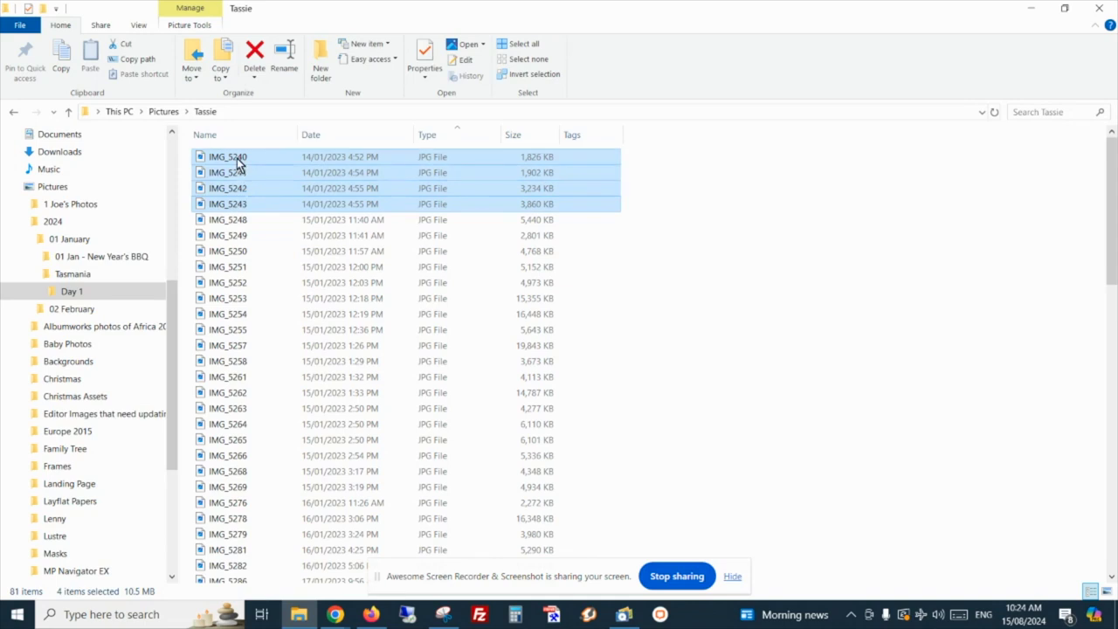
pyautogui.moveTo(238, 164); pyautogui.dragTo(77, 297)
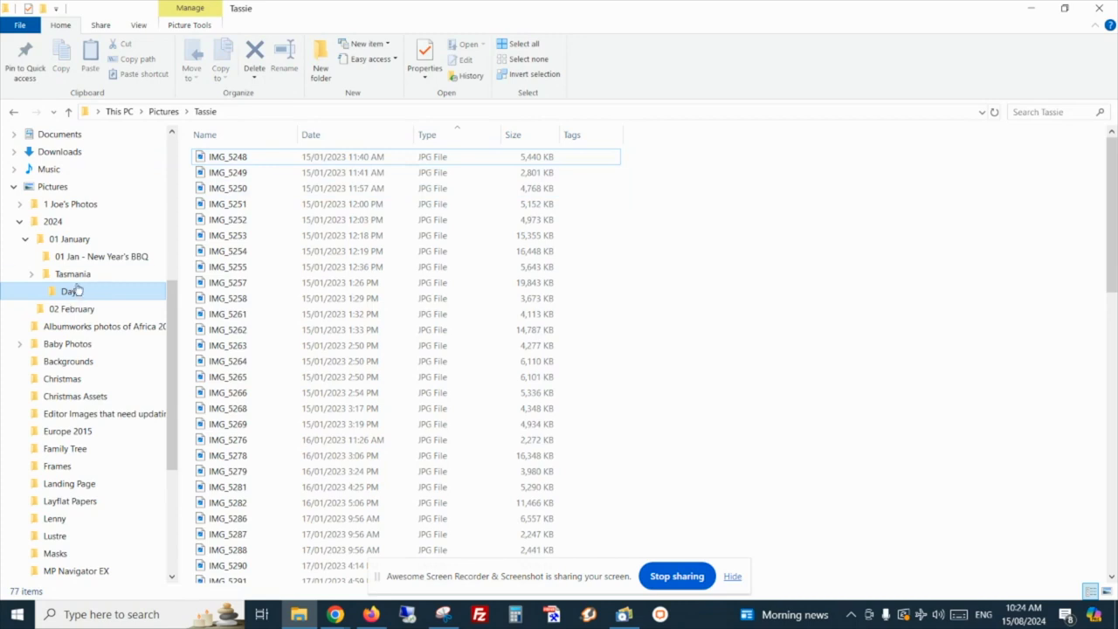
pyautogui.rightClick(74, 281)
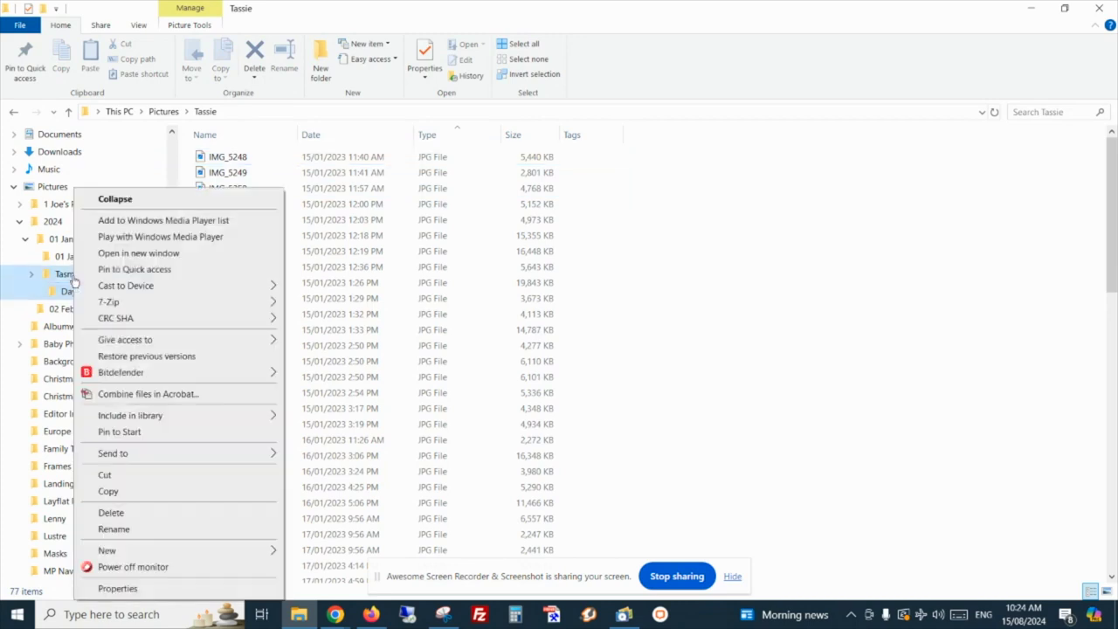
# Step: Create a folder named 'Day 2' under Tasmania
pyautogui.moveTo(175, 550)
pyautogui.click(317, 553)
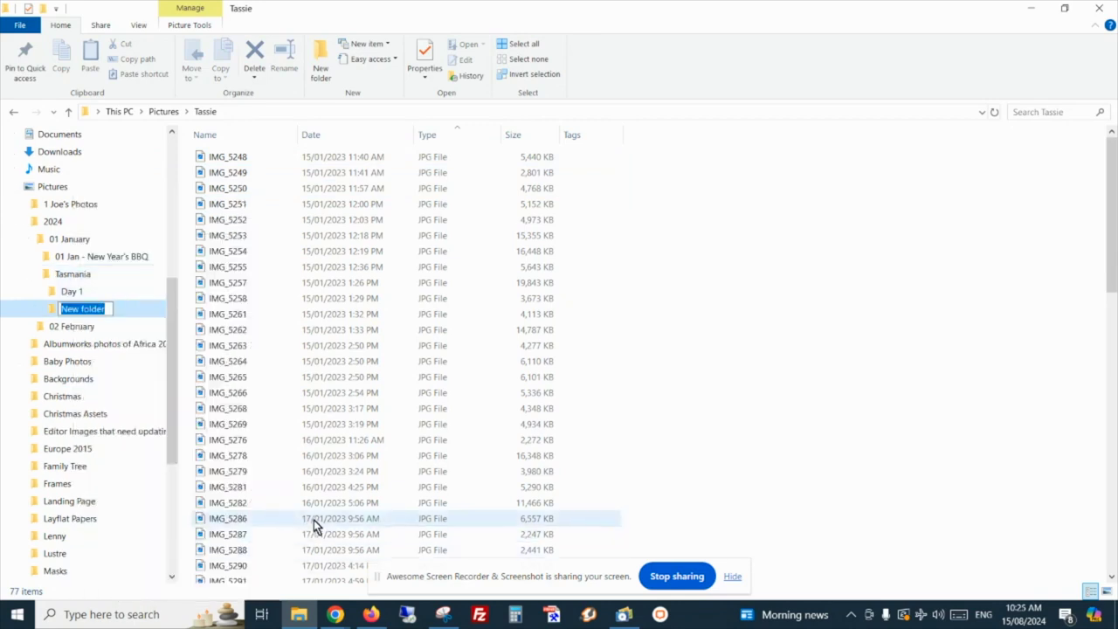
pyautogui.write('Day 2')
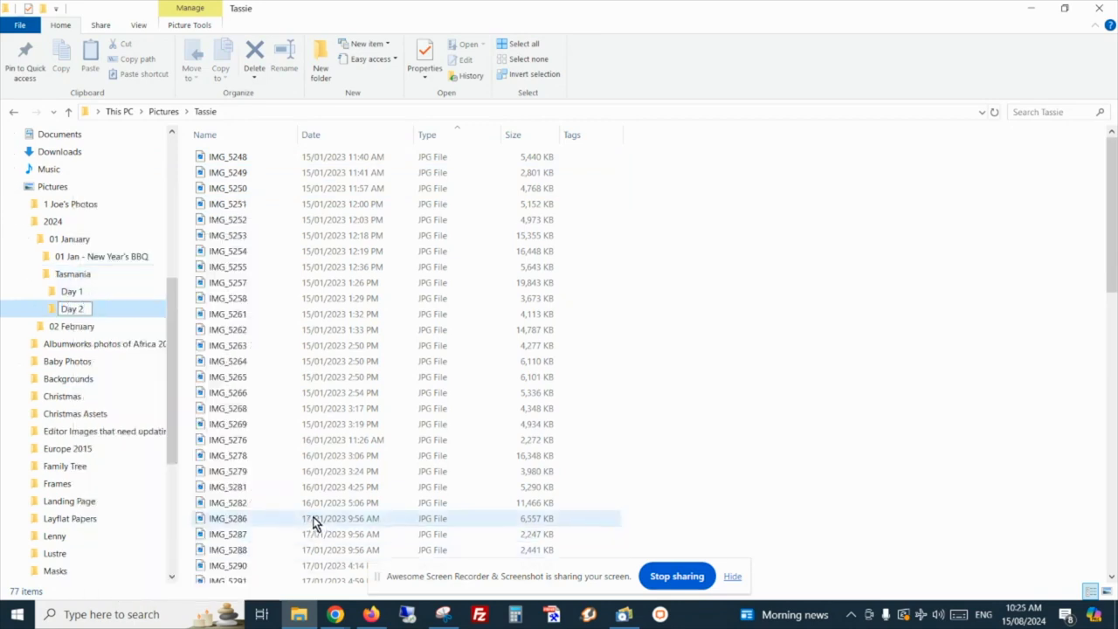
pyautogui.press('Escape')
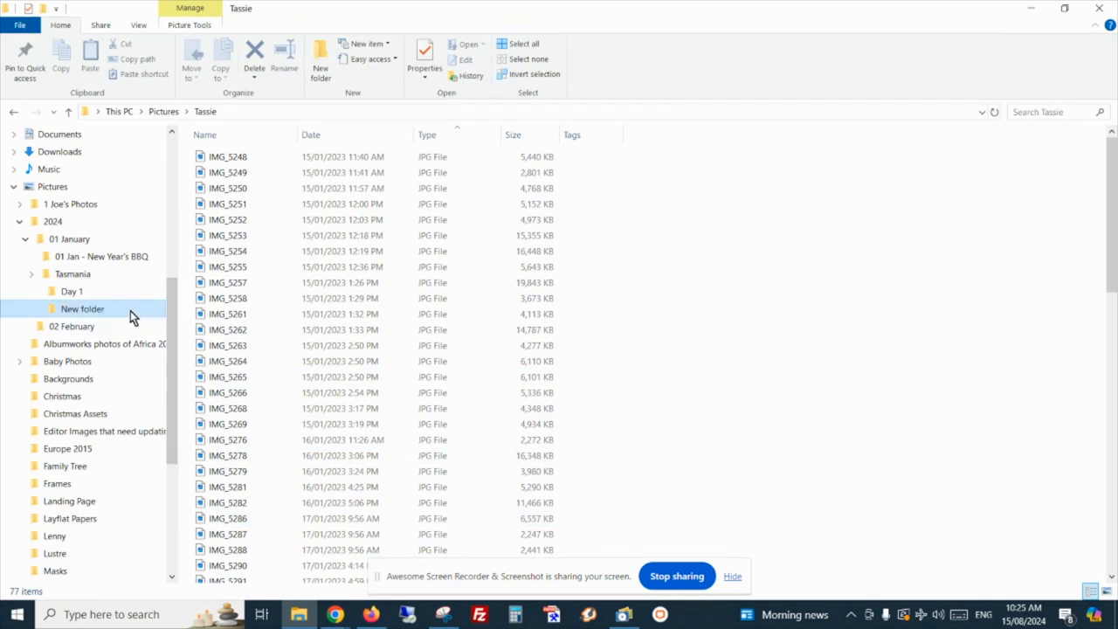
# Step: Move the 18 photos IMG_5248 through IMG_5269 into Day 2
pyautogui.click(249, 160)
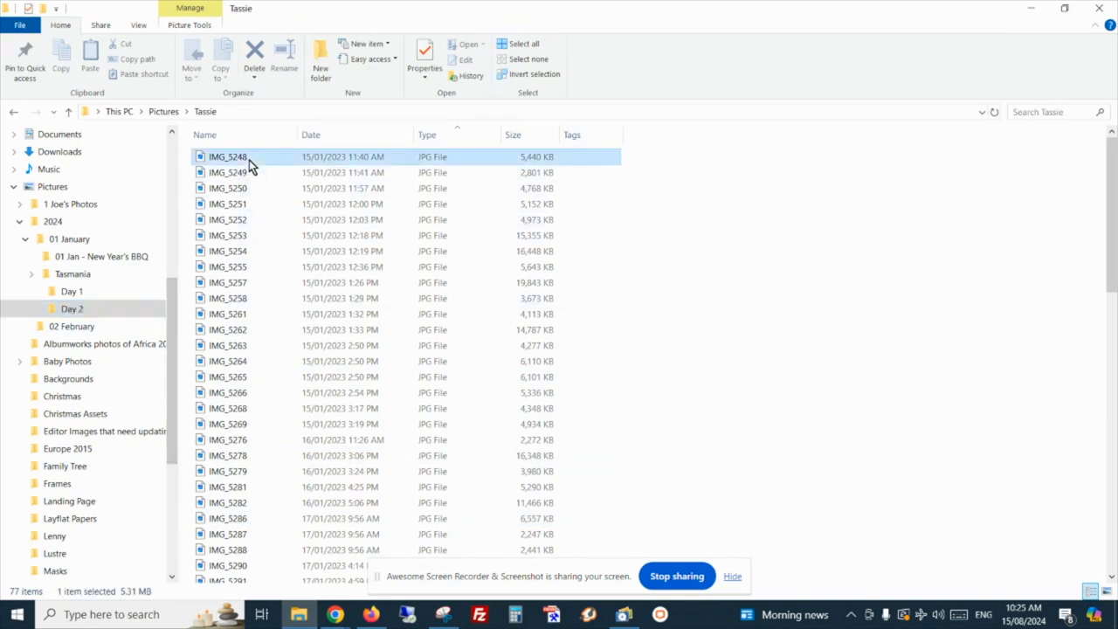
pyautogui.keyDown('shift'); pyautogui.click(255, 421); pyautogui.keyUp('shift')
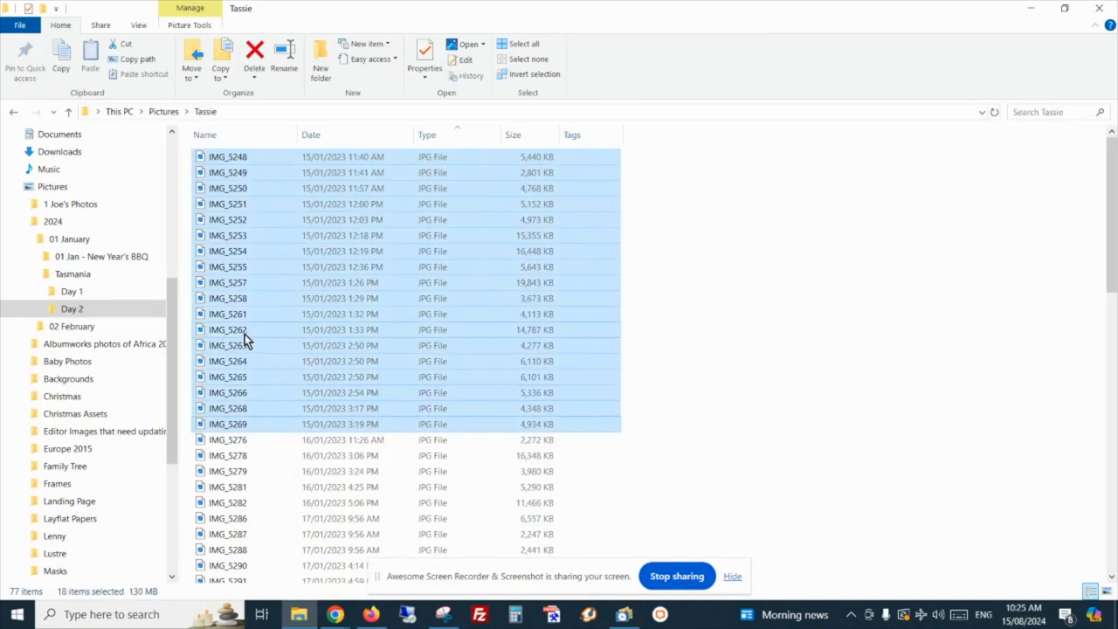
pyautogui.moveTo(244, 333); pyautogui.dragTo(116, 314)
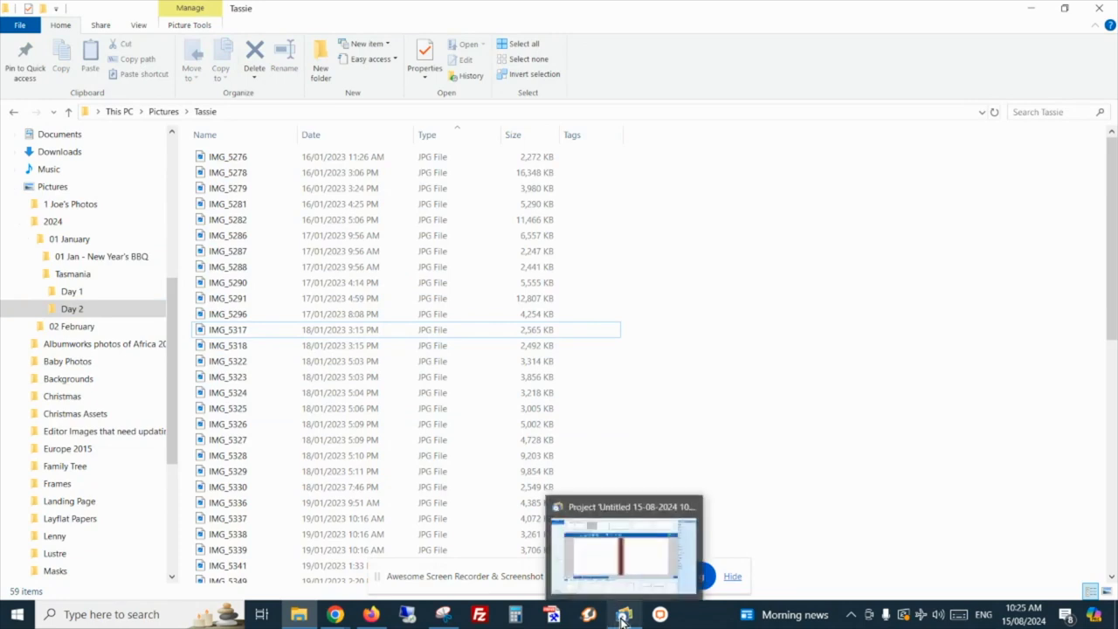
pyautogui.moveTo(622, 614)
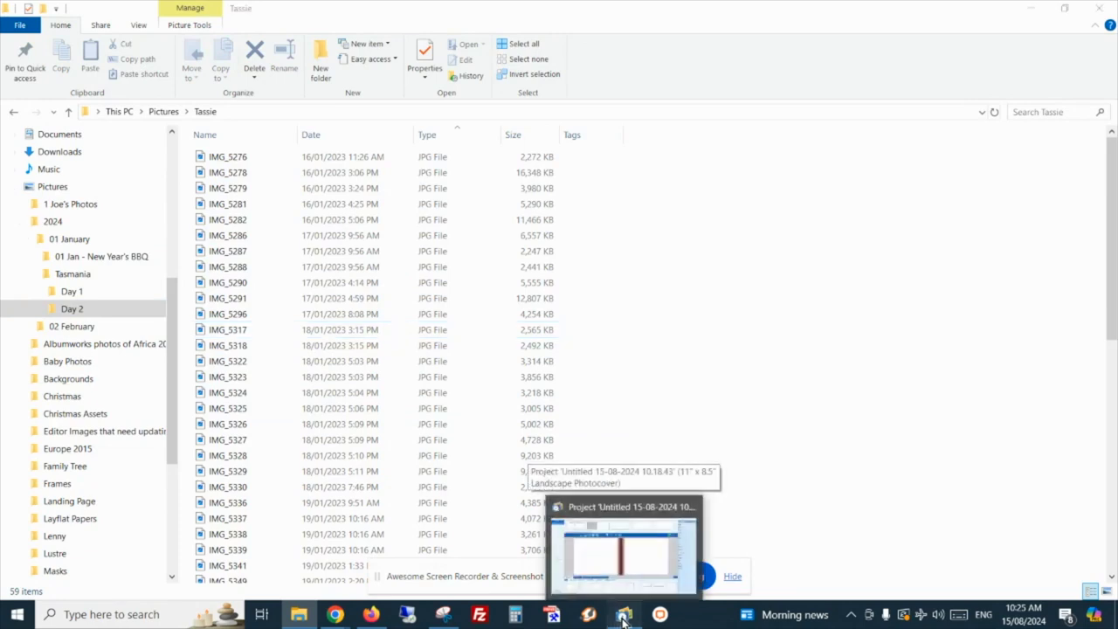
# Step: In albumworks, add the folder Pictures/2024/01 January/Tasmania/Day 1 as the project's pictures
pyautogui.click(622, 615)
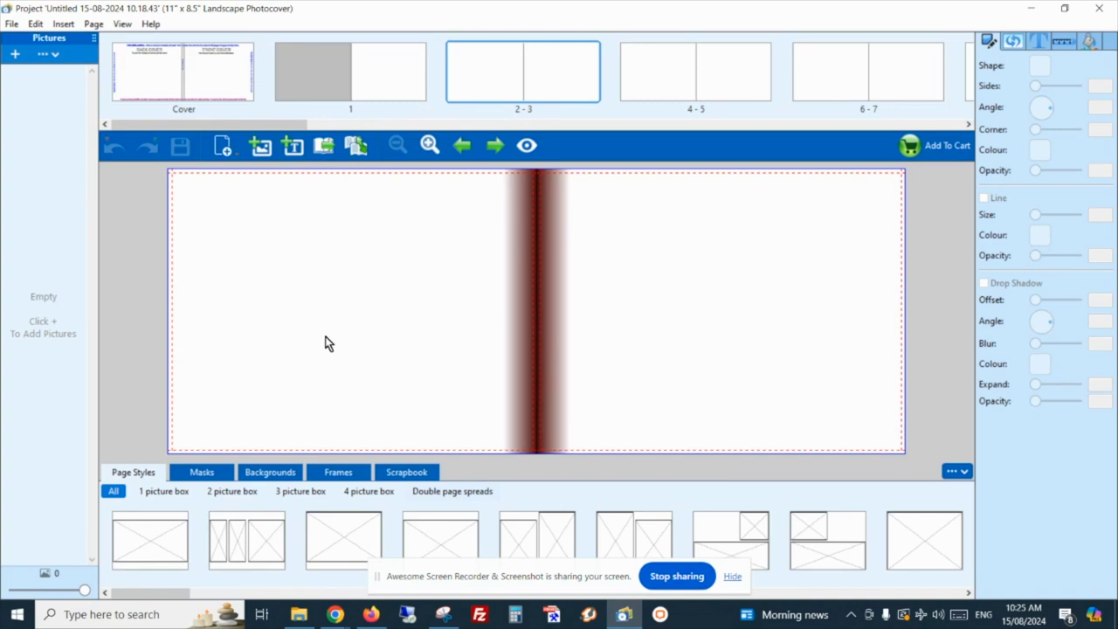
pyautogui.click(14, 55)
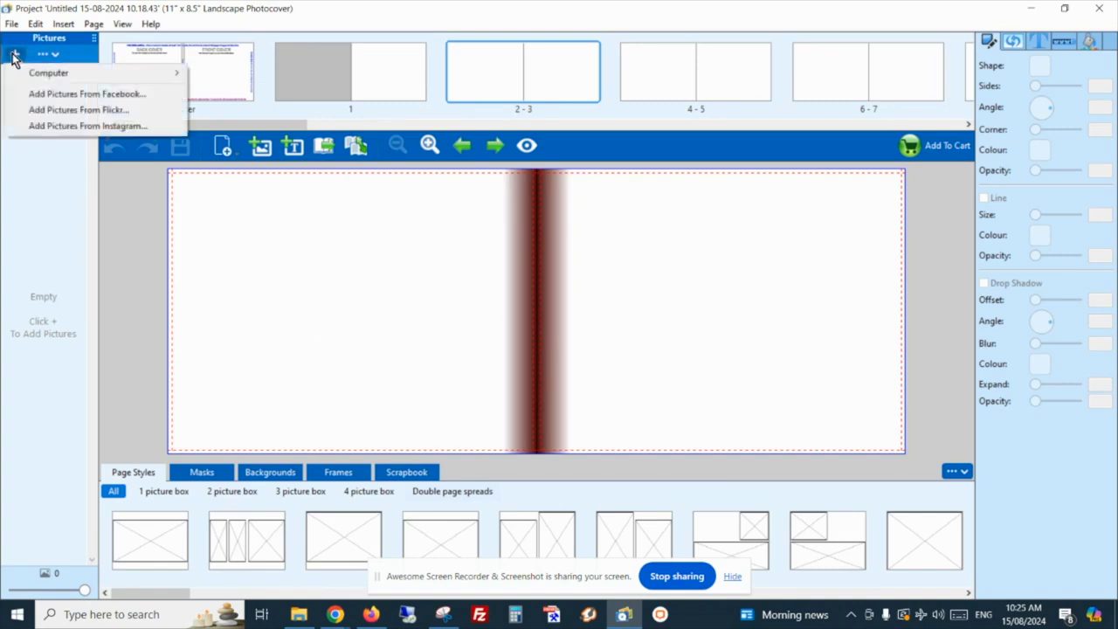
pyautogui.moveTo(52, 73)
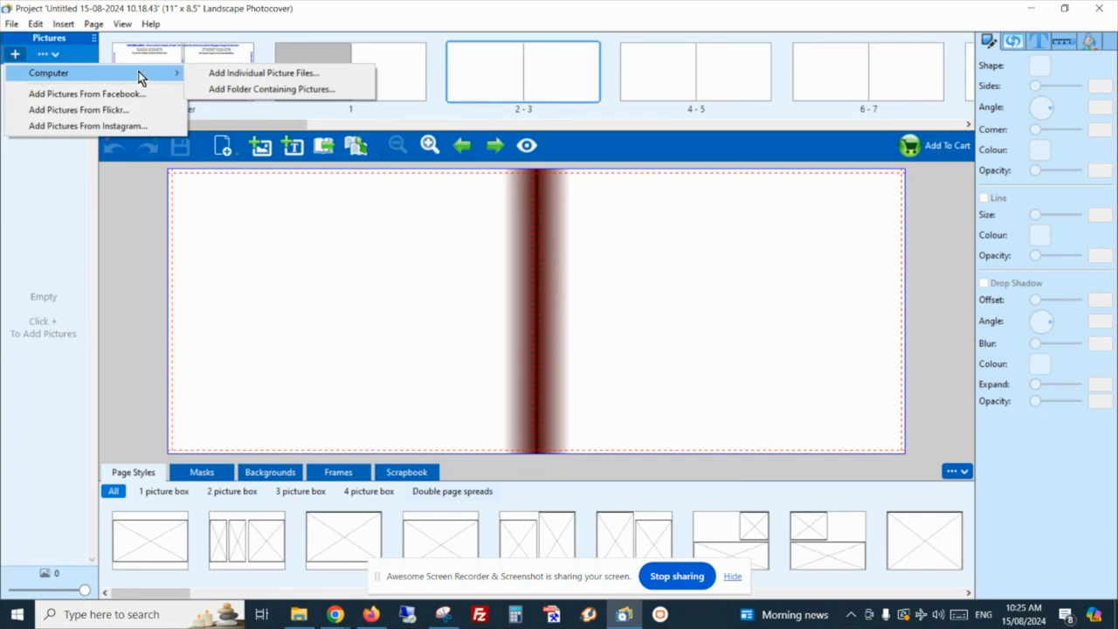
pyautogui.click(230, 87)
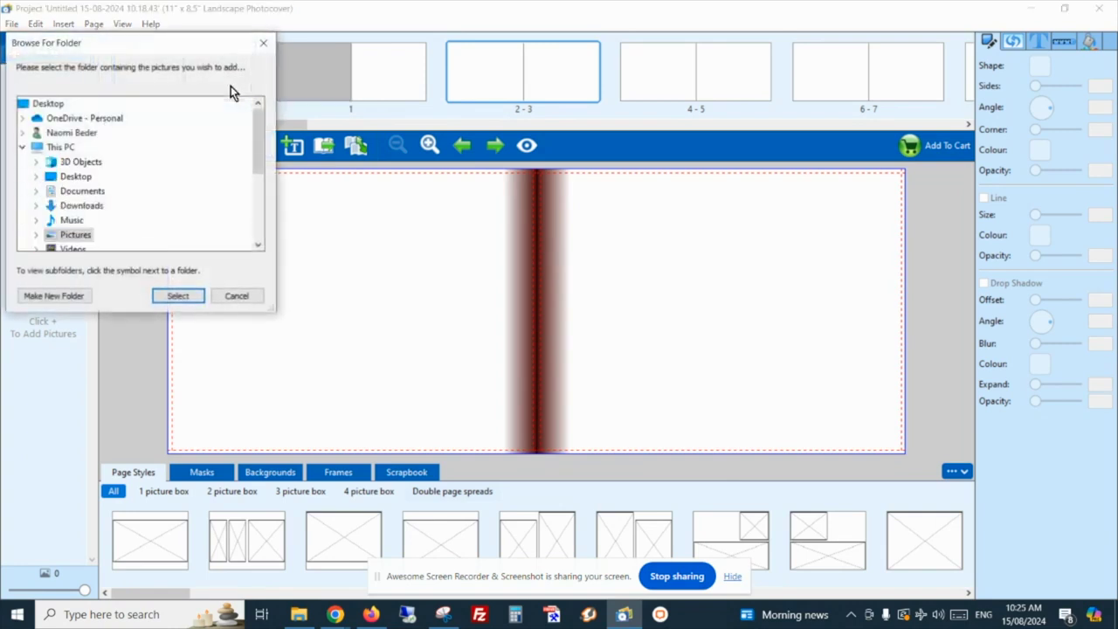
pyautogui.click(35, 235)
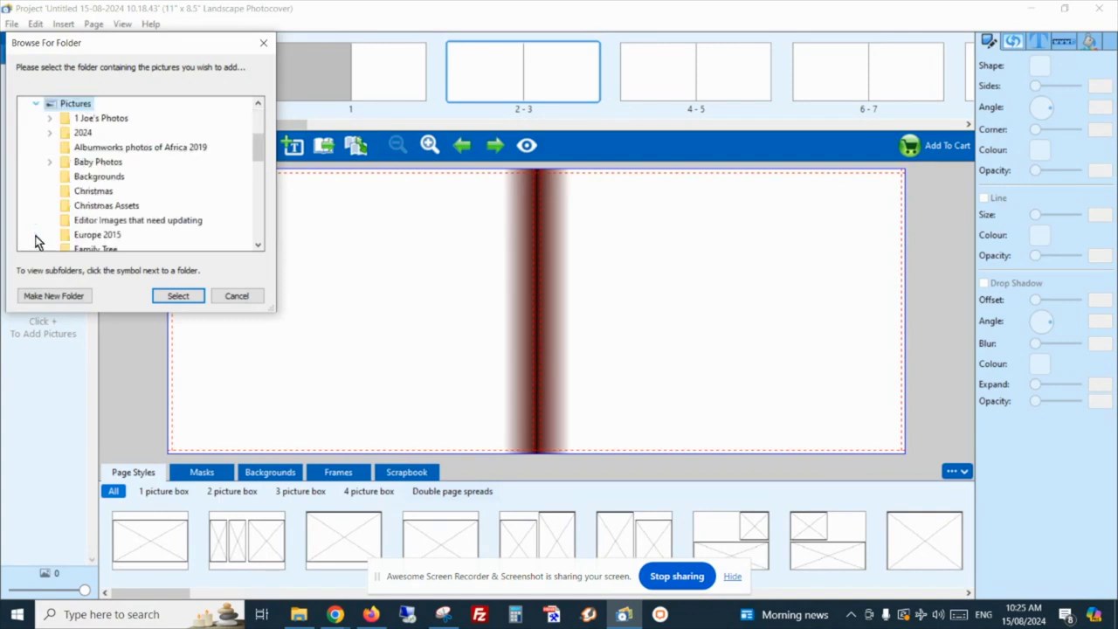
pyautogui.click(50, 132)
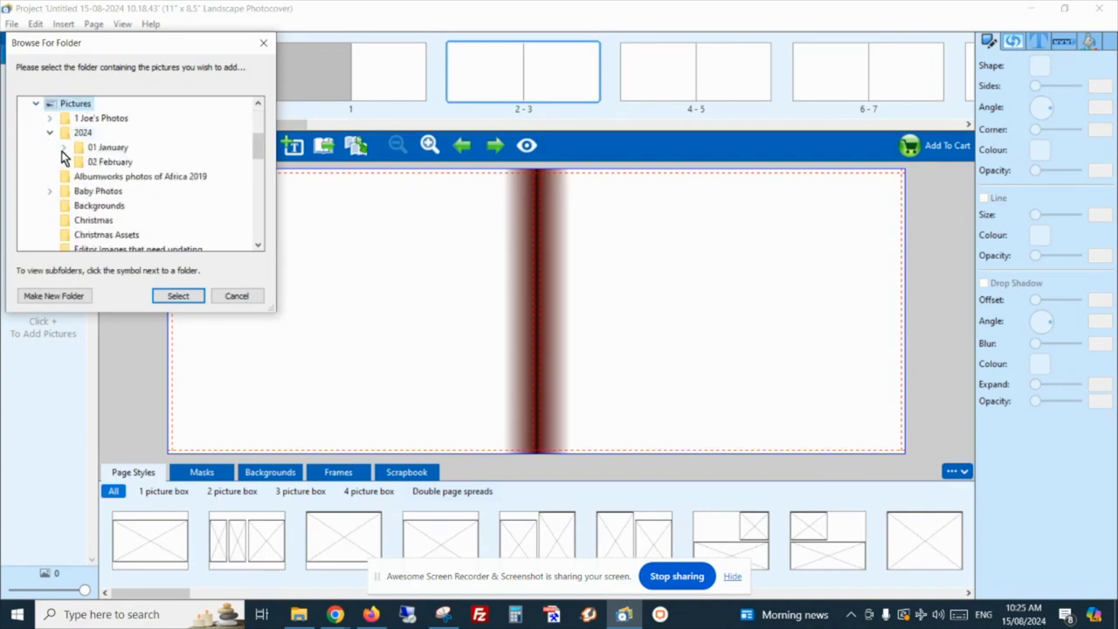
pyautogui.click(62, 148)
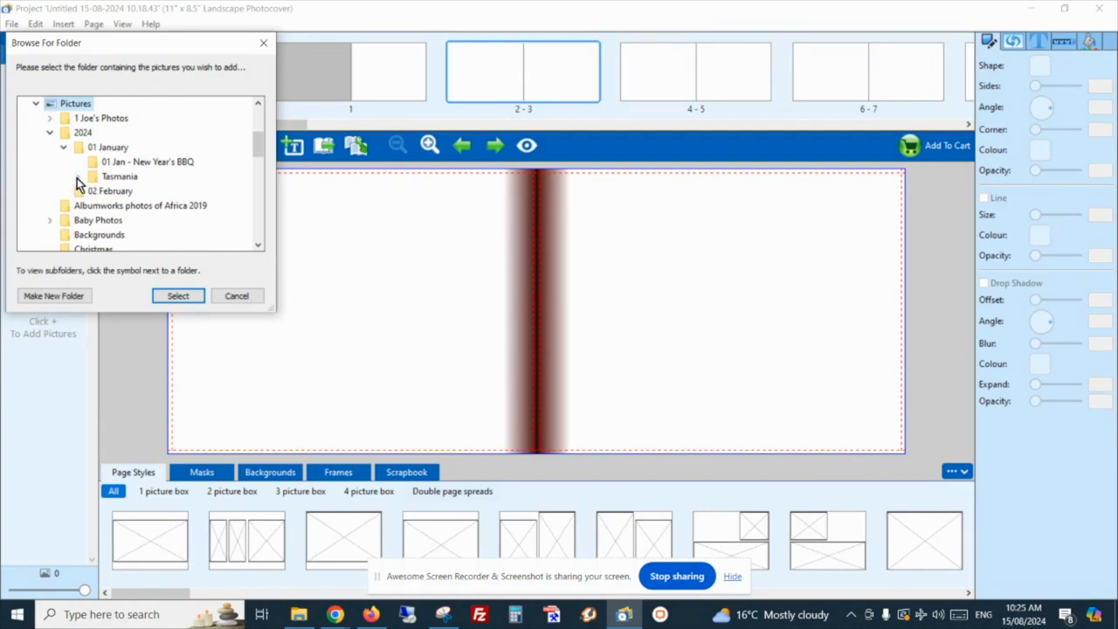
pyautogui.click(77, 177)
pyautogui.click(124, 191)
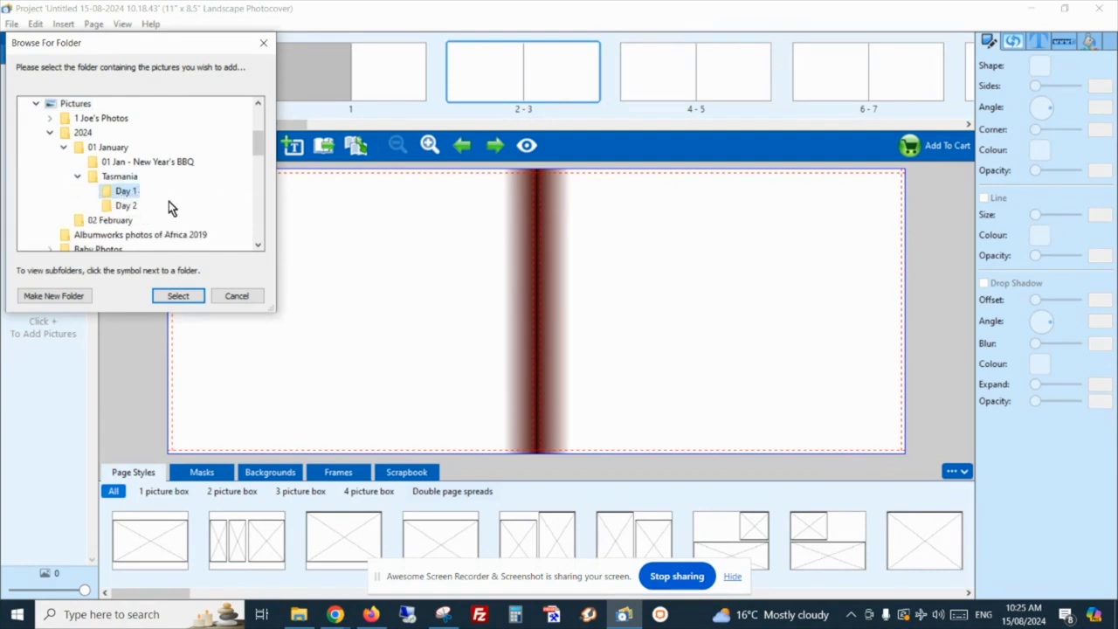
pyautogui.click(181, 295)
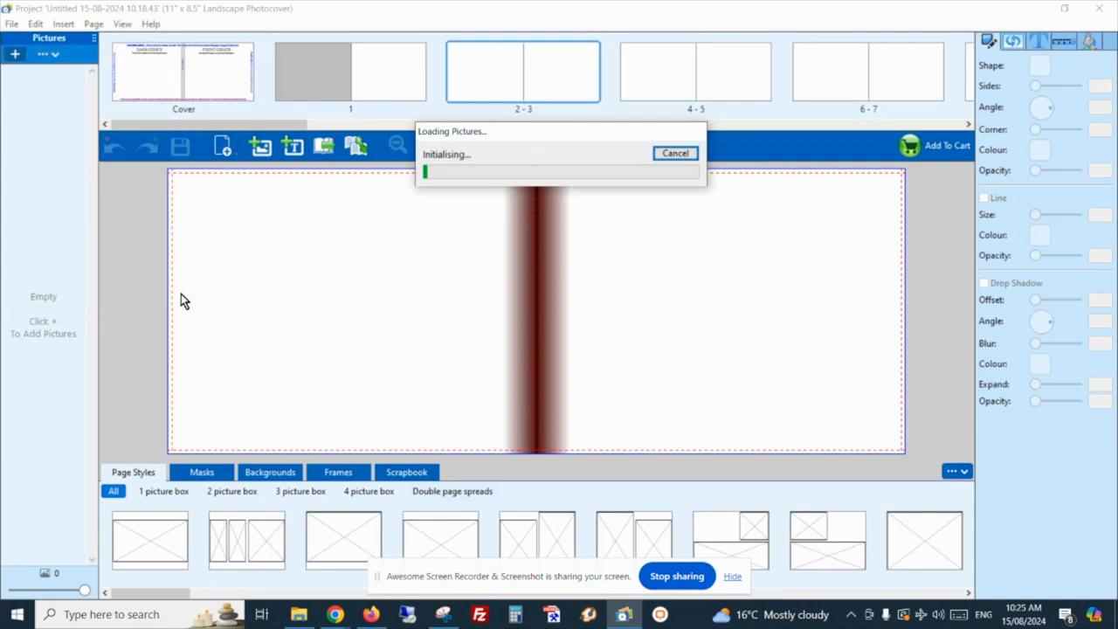